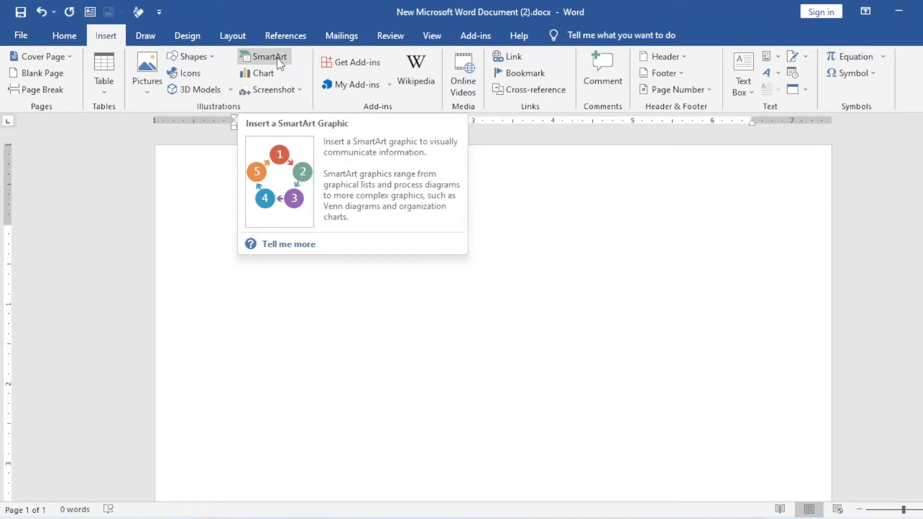
# Open the SmartArt graphic gallery and examine the layouts in its categories, from List through Picture.
pyautogui.click(277, 58)
pyautogui.click(277, 57)
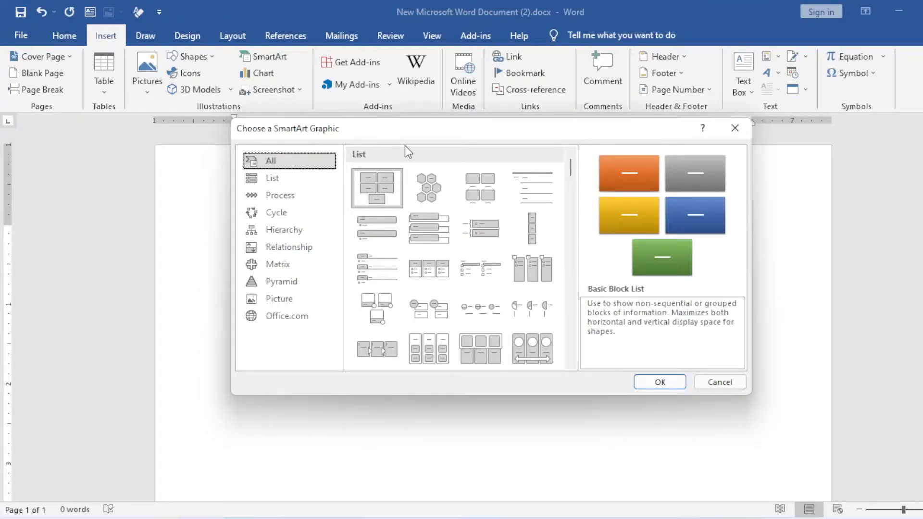
pyautogui.moveTo(426, 133)
pyautogui.mouseDown()
pyautogui.moveTo(345, 166)
pyautogui.moveTo(457, 97)
pyautogui.moveTo(383, 204)
pyautogui.moveTo(439, 103)
pyautogui.moveTo(434, 148)
pyautogui.moveTo(417, 139)
pyautogui.mouseUp()
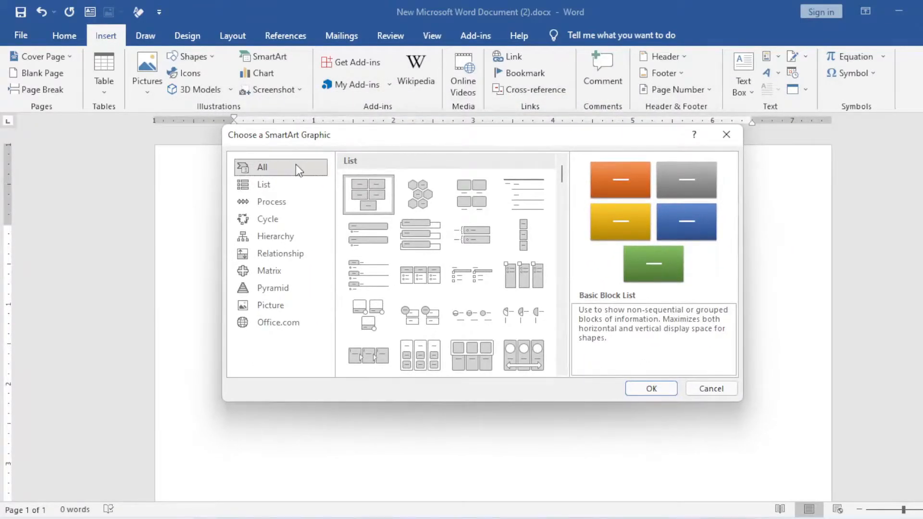
pyautogui.click(278, 188)
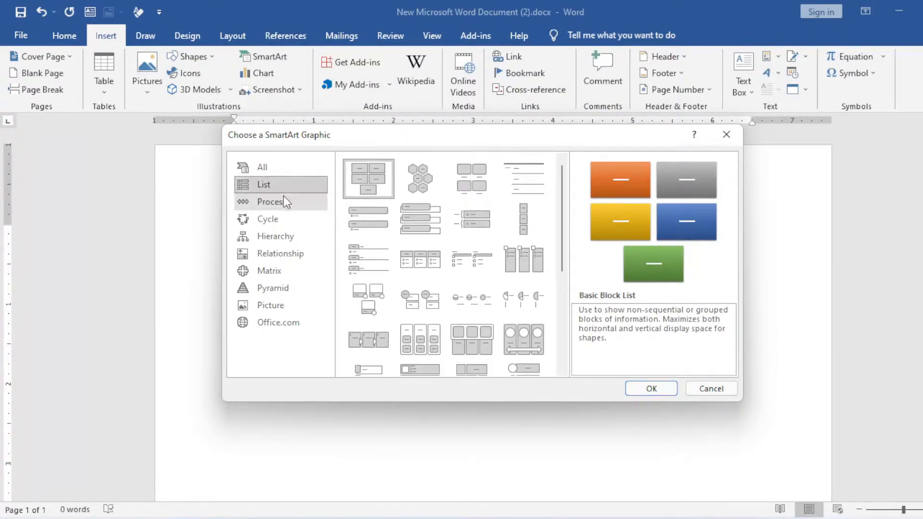
pyautogui.click(284, 201)
pyautogui.click(289, 220)
pyautogui.click(294, 236)
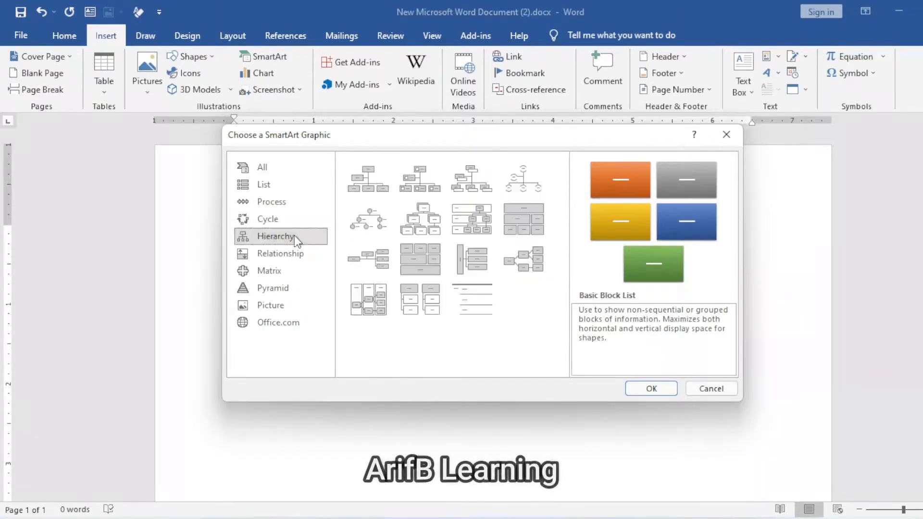
pyautogui.click(304, 255)
pyautogui.click(300, 272)
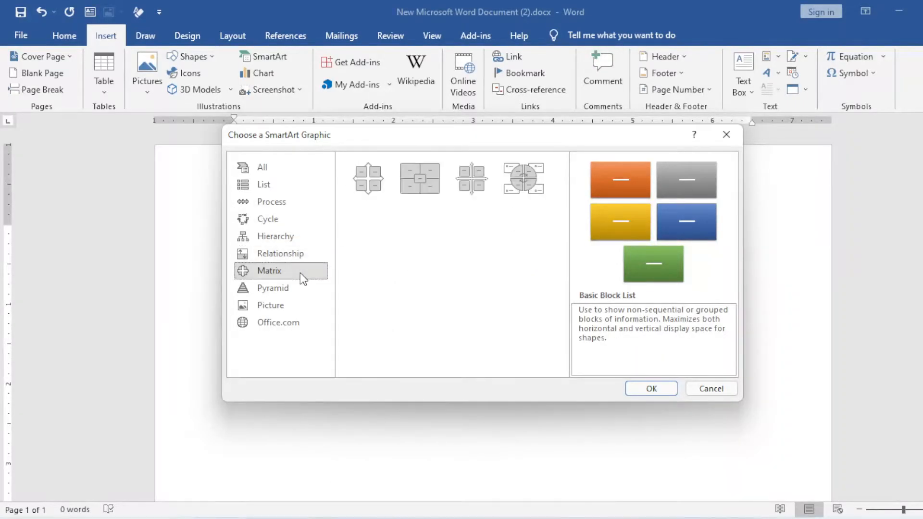
pyautogui.click(299, 288)
pyautogui.click(299, 305)
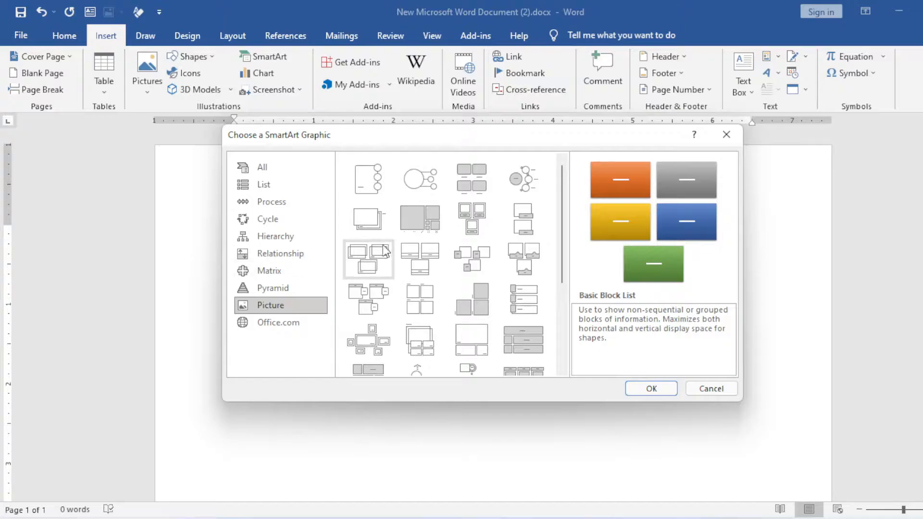
pyautogui.click(313, 220)
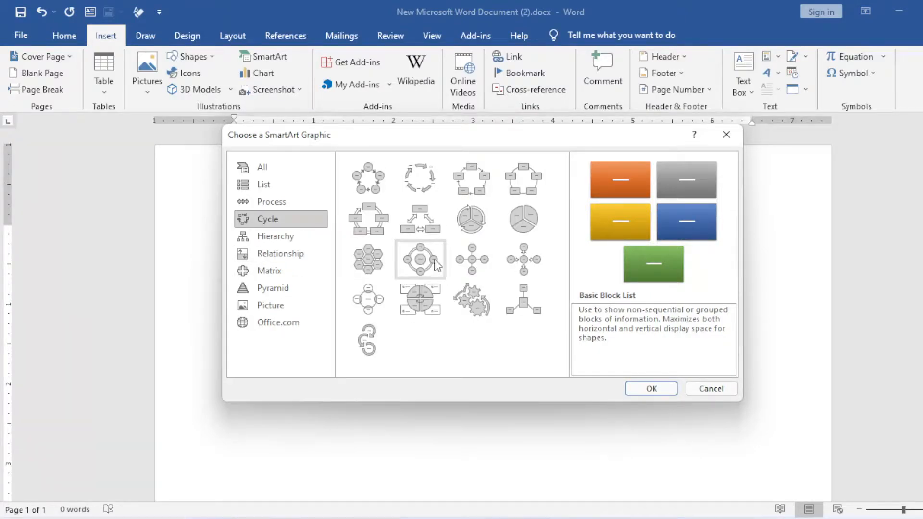
# Insert an Organization Chart from the Hierarchy category of SmartArt layouts into the blank page.
pyautogui.click(322, 236)
pyautogui.click(368, 174)
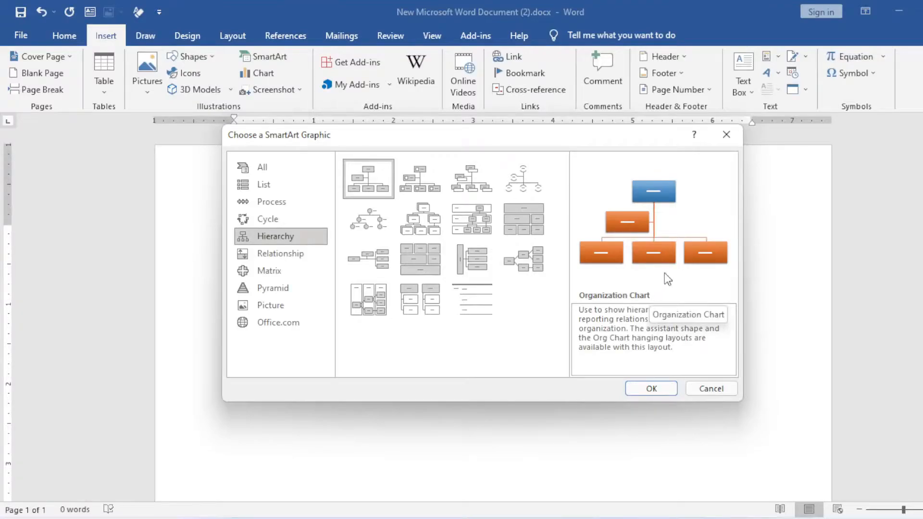
pyautogui.click(645, 387)
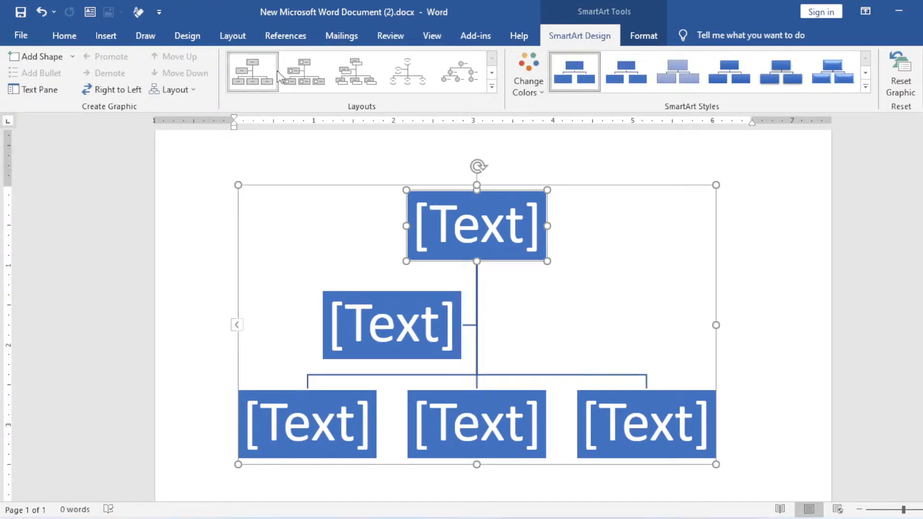
pyautogui.click(644, 39)
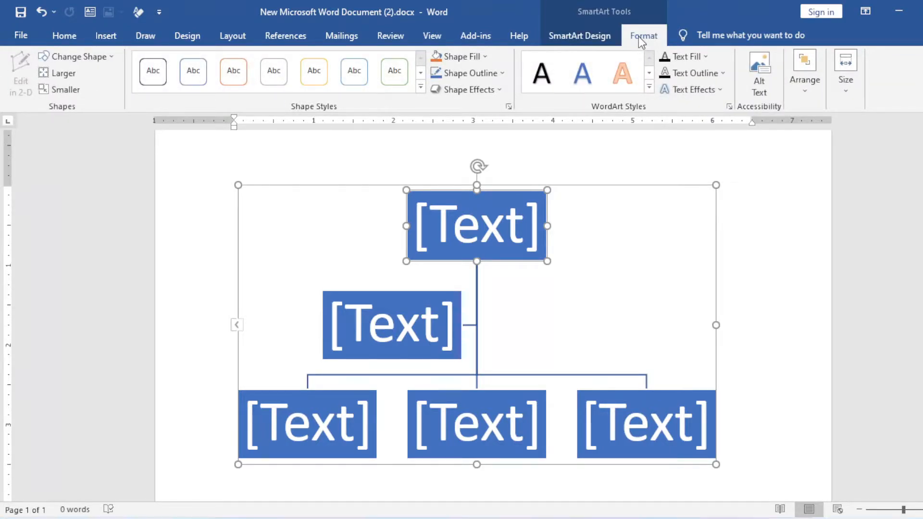
pyautogui.click(595, 42)
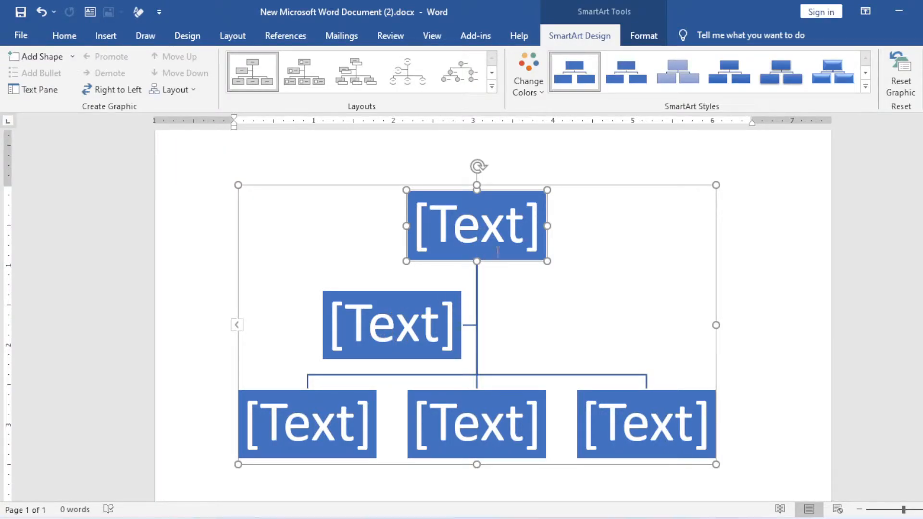
# Enter a person's first name in the chart's top box and another first name in the assistant box.
pyautogui.click(495, 232)
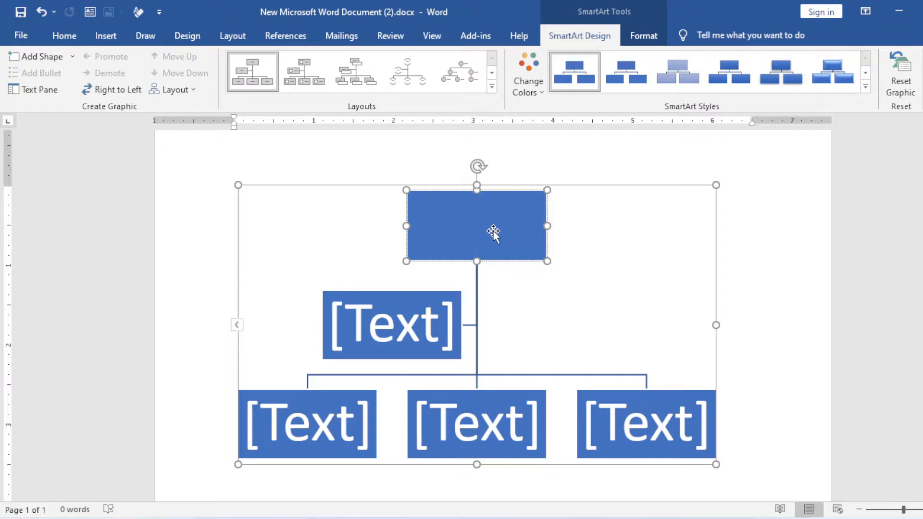
pyautogui.write('arif')
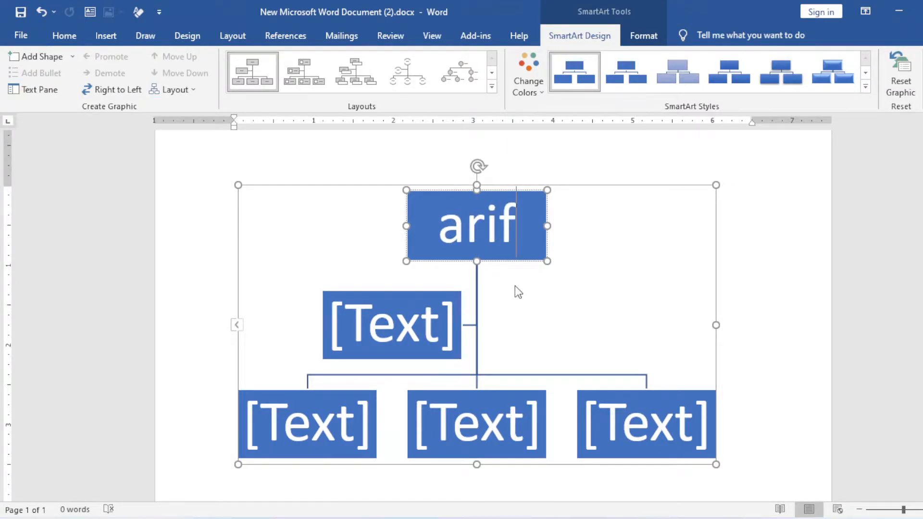
pyautogui.click(424, 323)
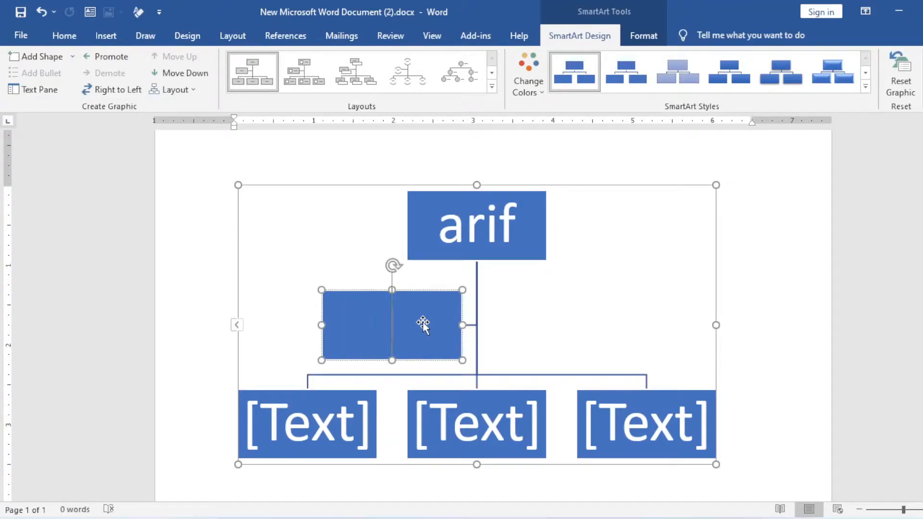
pyautogui.write('mona')
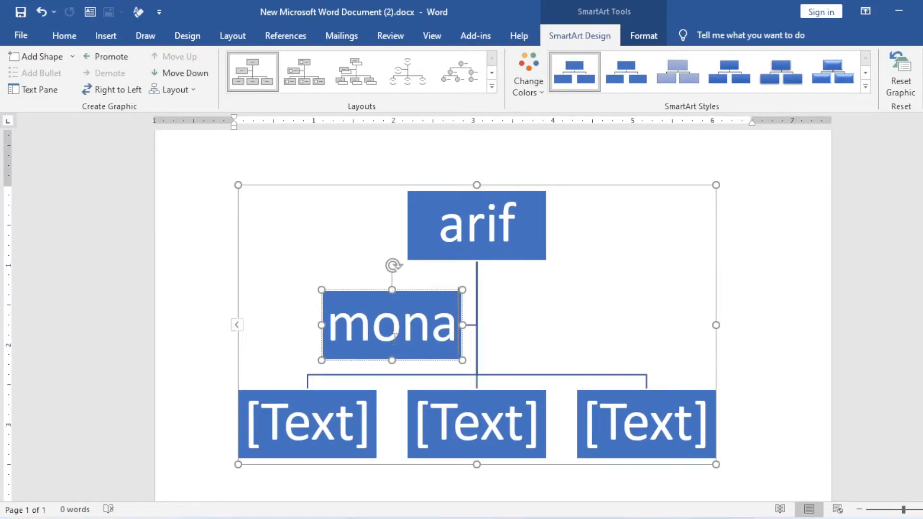
# Fill the three lower boxes with people's first names through the SmartArt text list, and close the list.
pyautogui.click(236, 325)
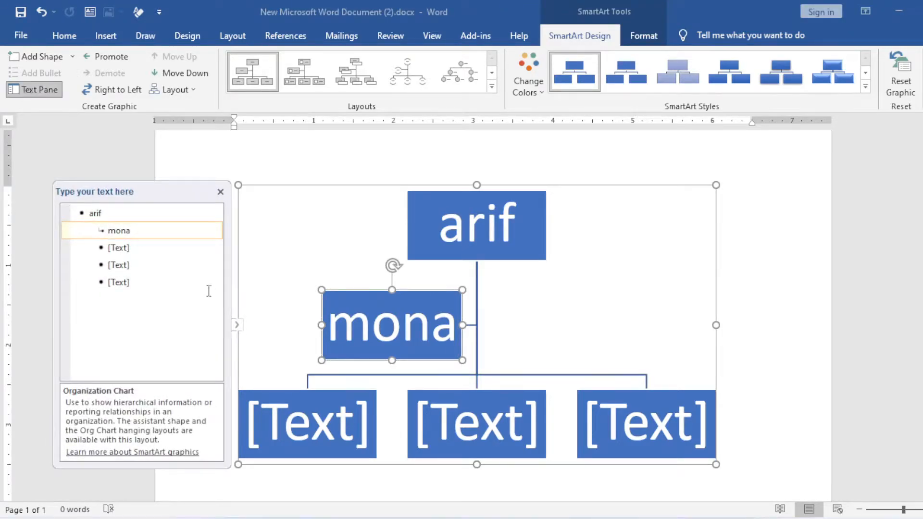
pyautogui.click(132, 250)
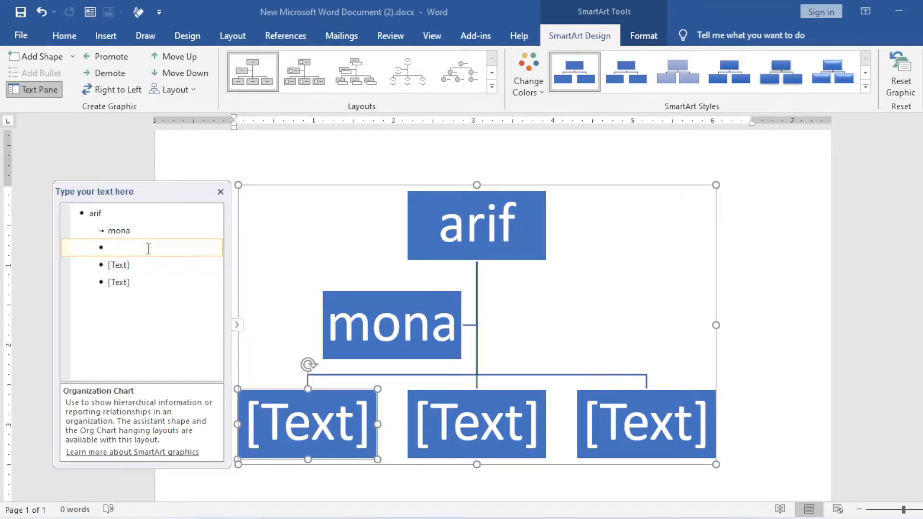
pyautogui.write('suja')
pyautogui.click(137, 269)
pyautogui.write('nasim')
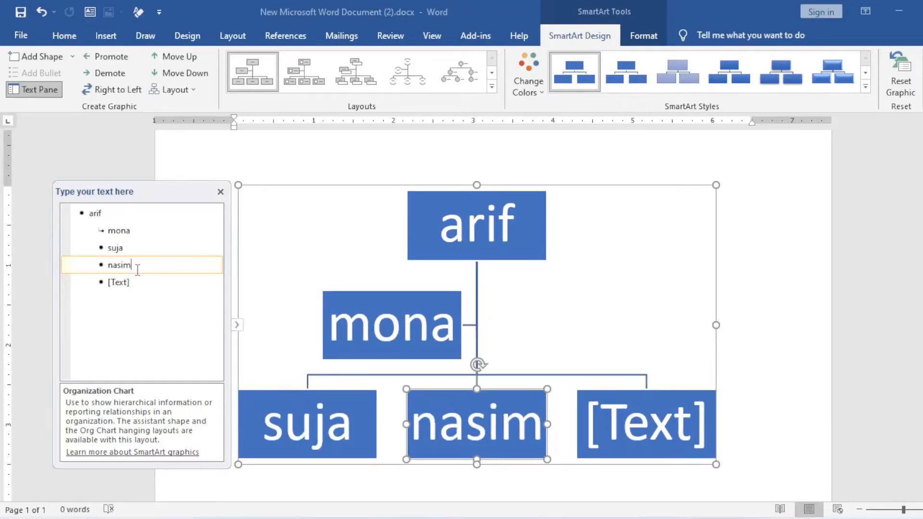
pyautogui.click(144, 286)
pyautogui.write('tomal')
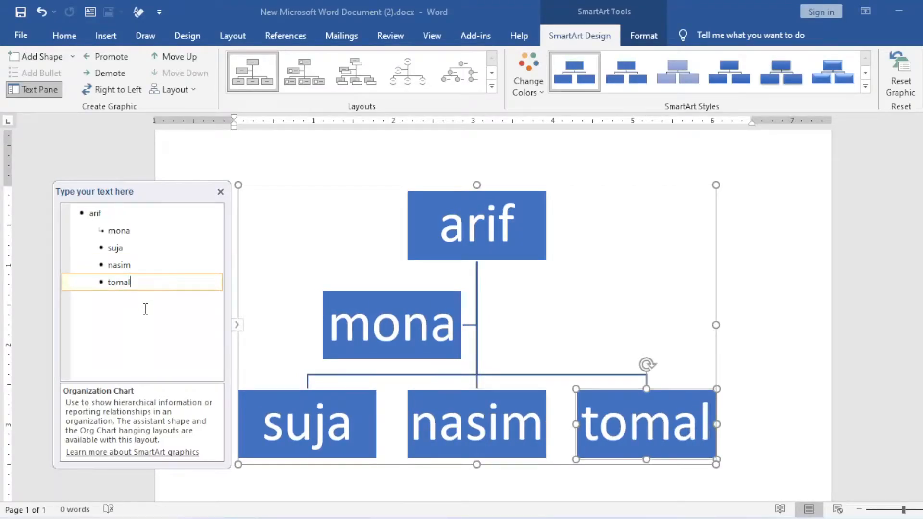
pyautogui.click(220, 191)
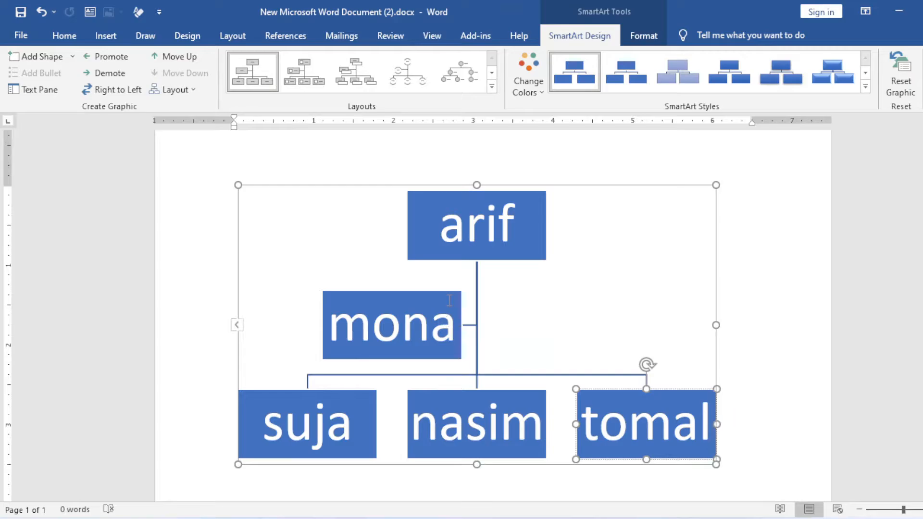
# Delete the assistant box beneath the top box of the organization chart.
pyautogui.click(407, 315)
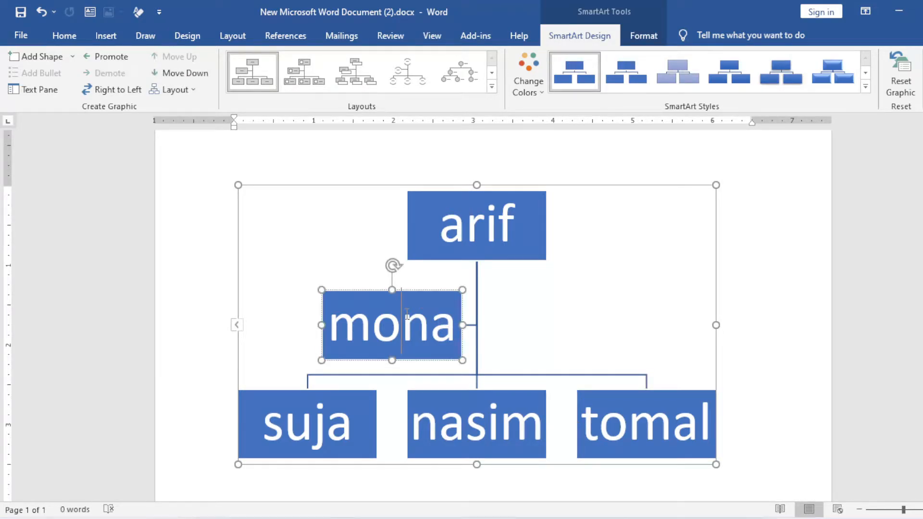
pyautogui.click(420, 290)
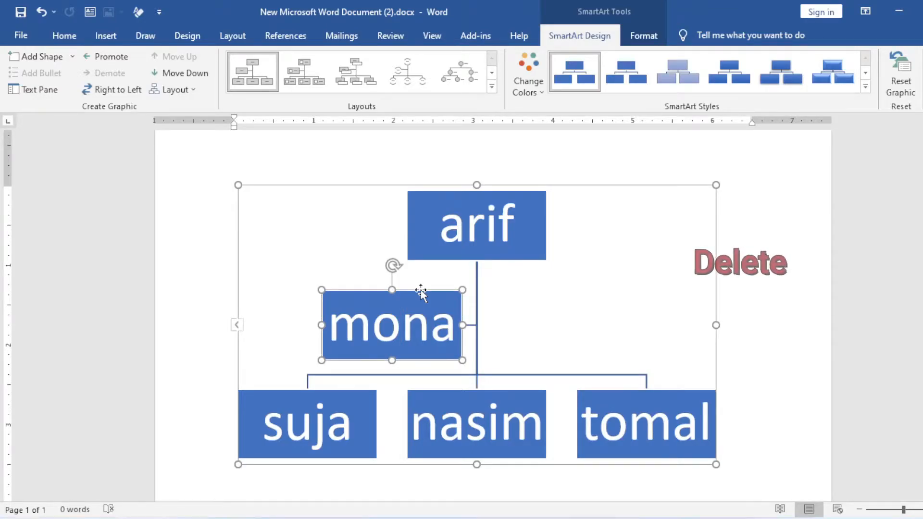
pyautogui.press('Delete')
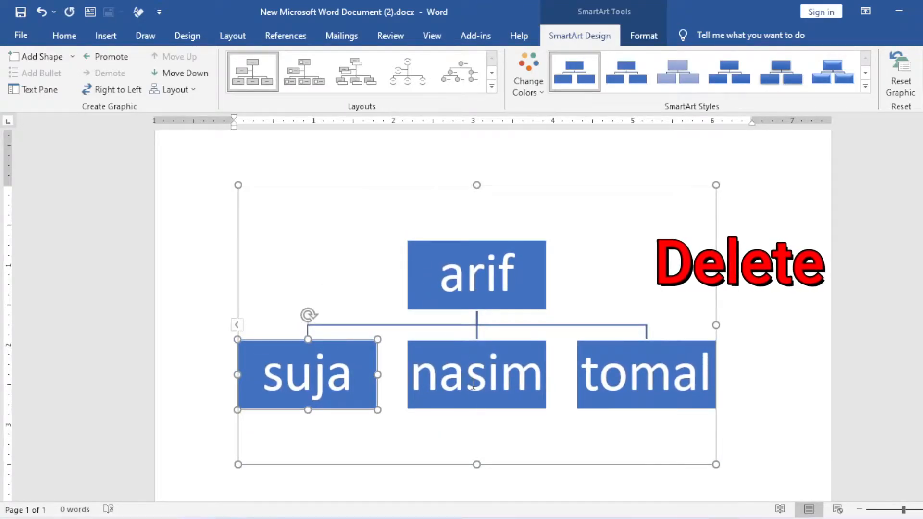
# Resize the SmartArt frame horizontally to about 6.3 inches wide.
pyautogui.click(481, 435)
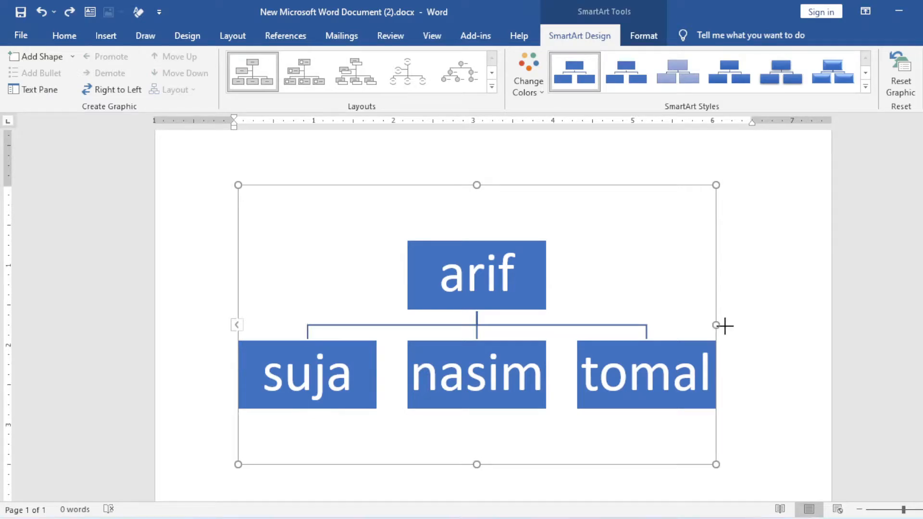
pyautogui.moveTo(718, 325); pyautogui.dragTo(563, 312)
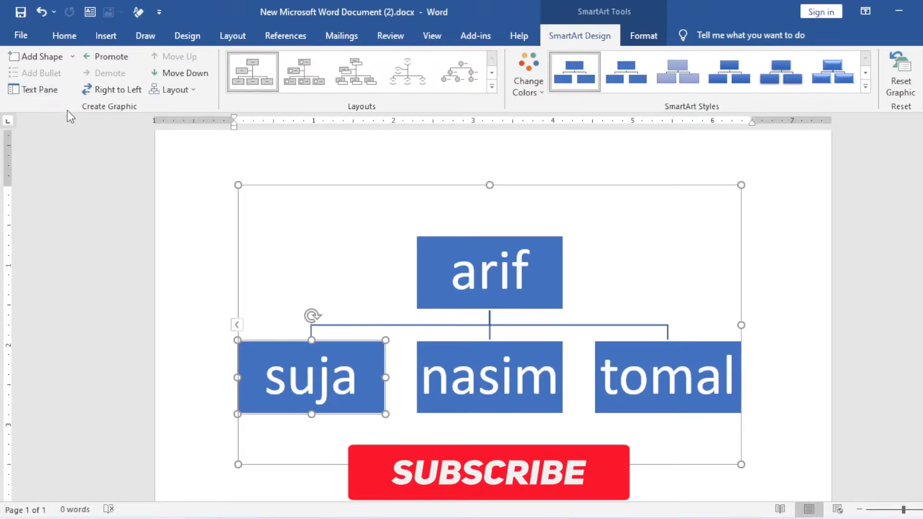
# Add a blank shape after the first lower box and another blank shape before the new one.
pyautogui.click(71, 58)
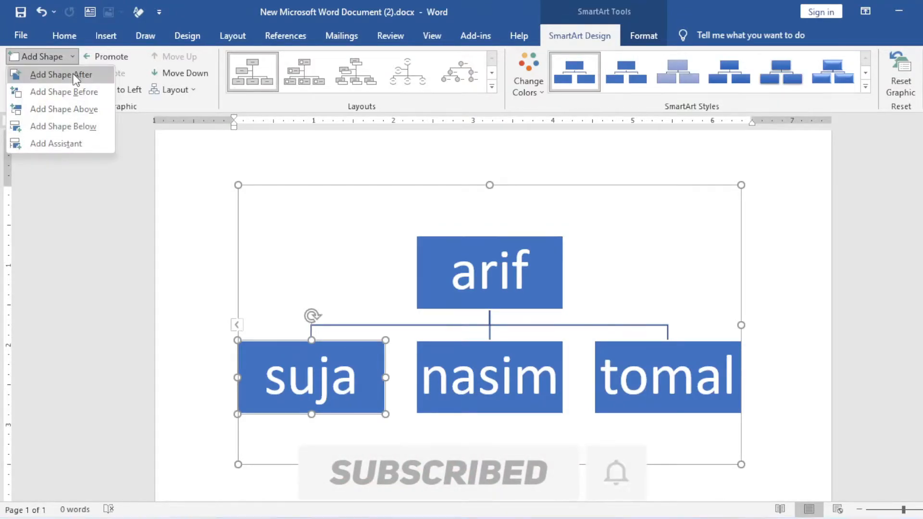
pyautogui.click(75, 75)
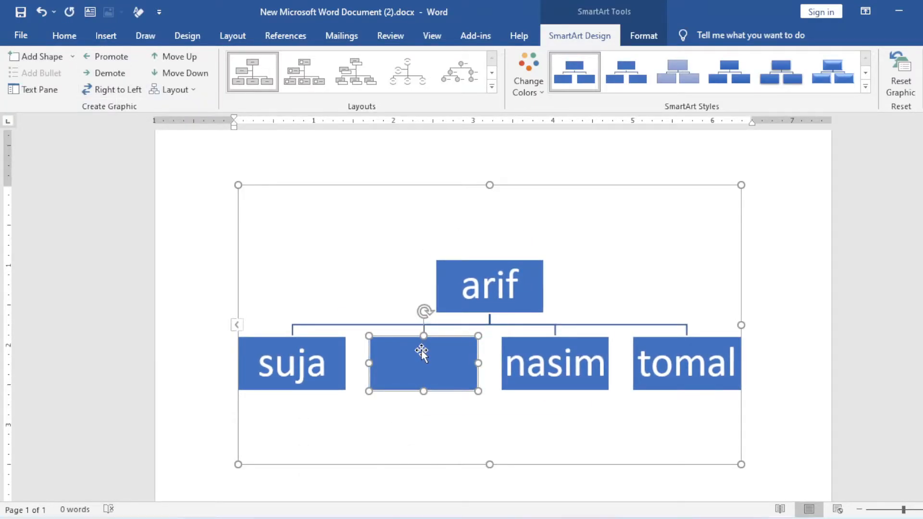
pyautogui.click(71, 57)
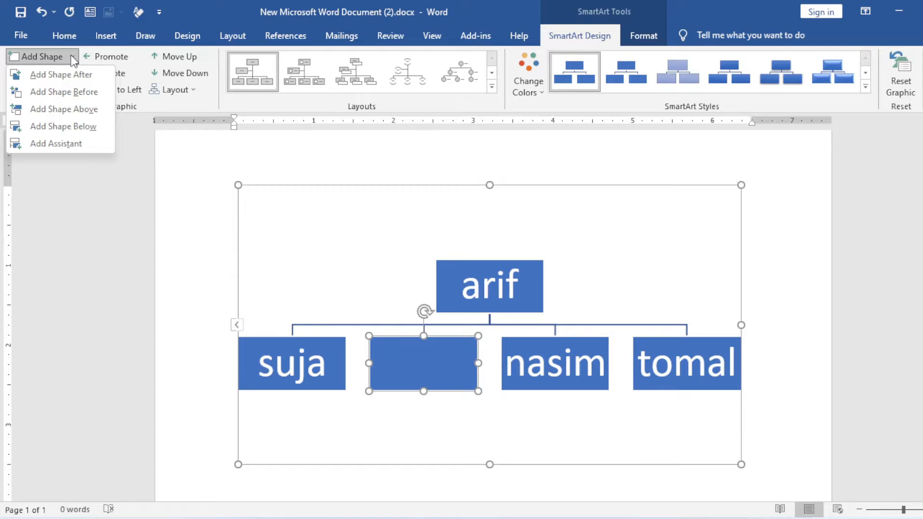
pyautogui.click(84, 92)
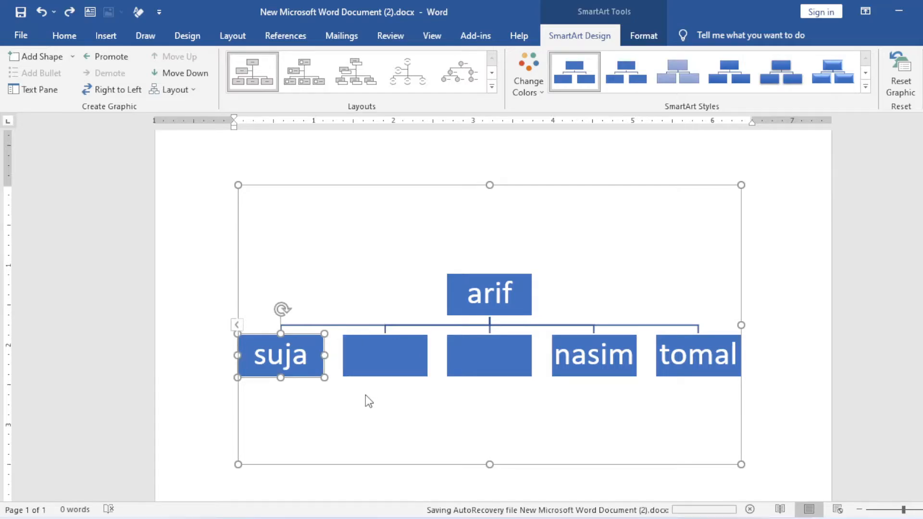
# Add a blank shape above the first box of the second row and another blank shape below that new one.
pyautogui.click(74, 56)
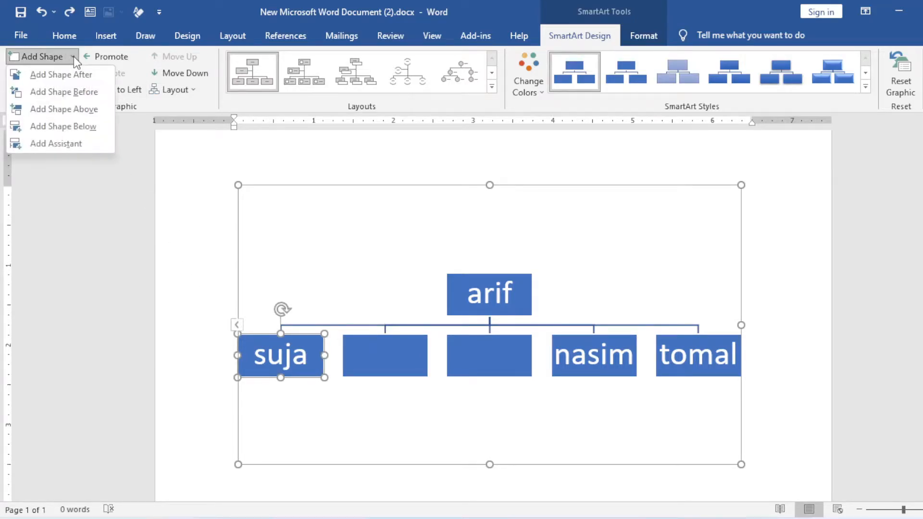
pyautogui.click(72, 114)
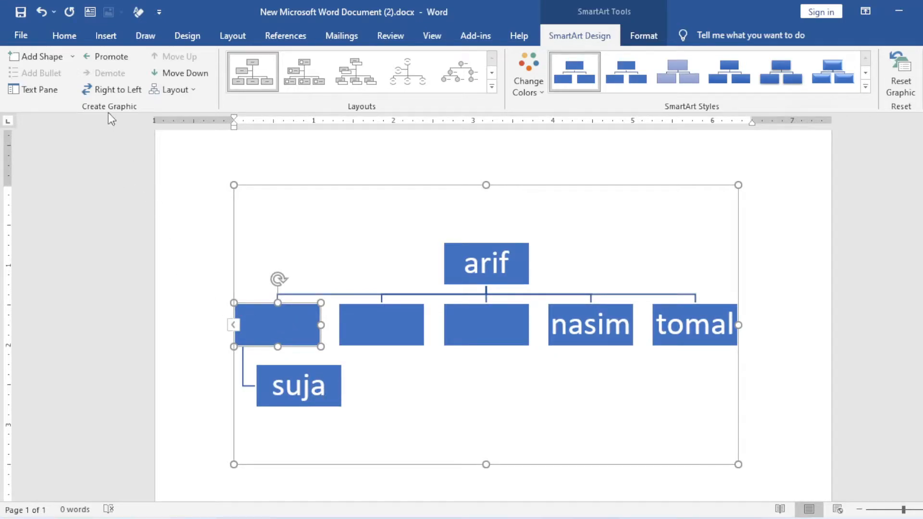
pyautogui.click(71, 57)
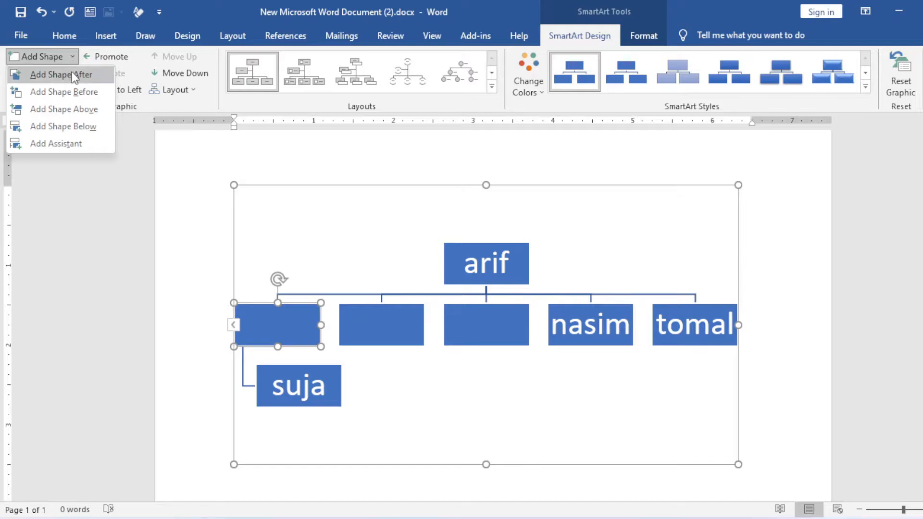
pyautogui.click(80, 129)
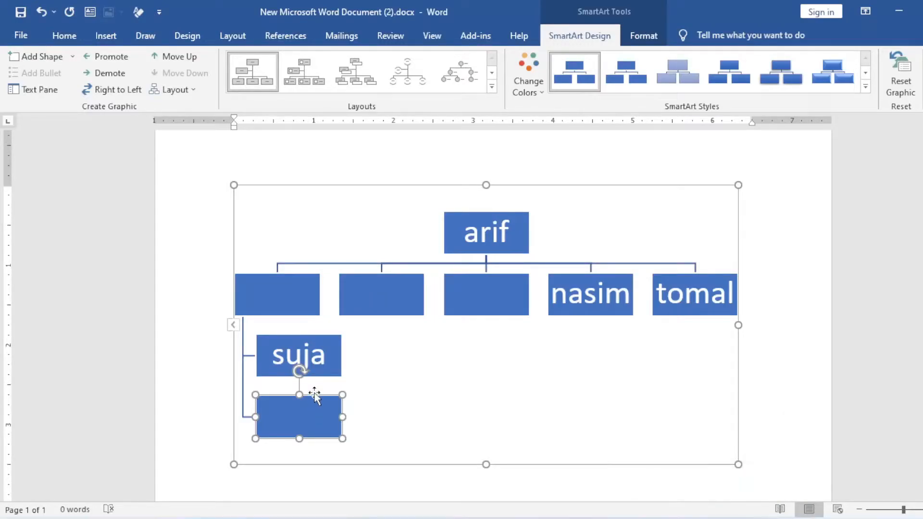
# Add an assistant shape under the fourth box of the second row, and add another blank shape after that assistant.
pyautogui.click(73, 57)
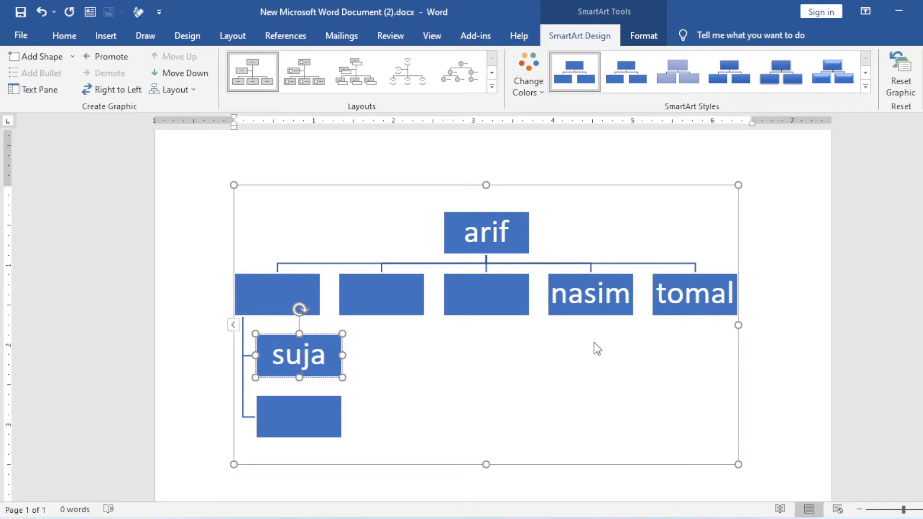
pyautogui.click(604, 299)
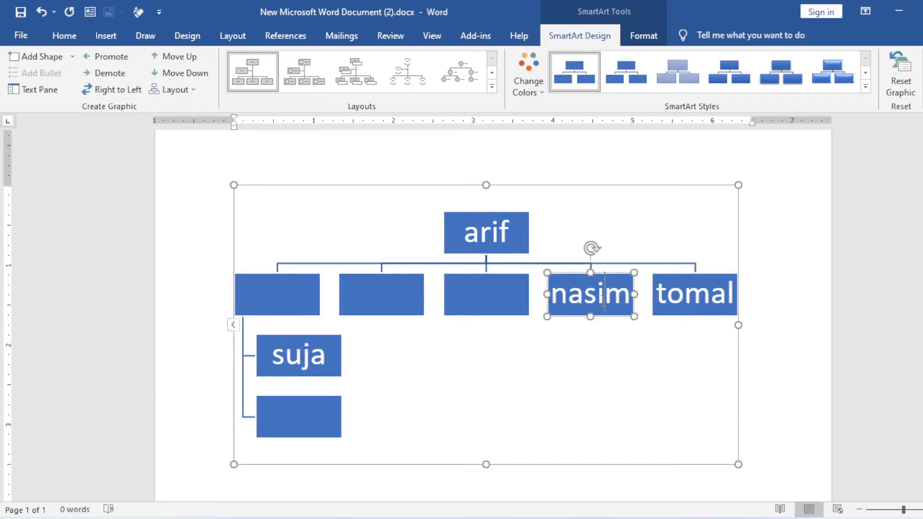
pyautogui.click(73, 57)
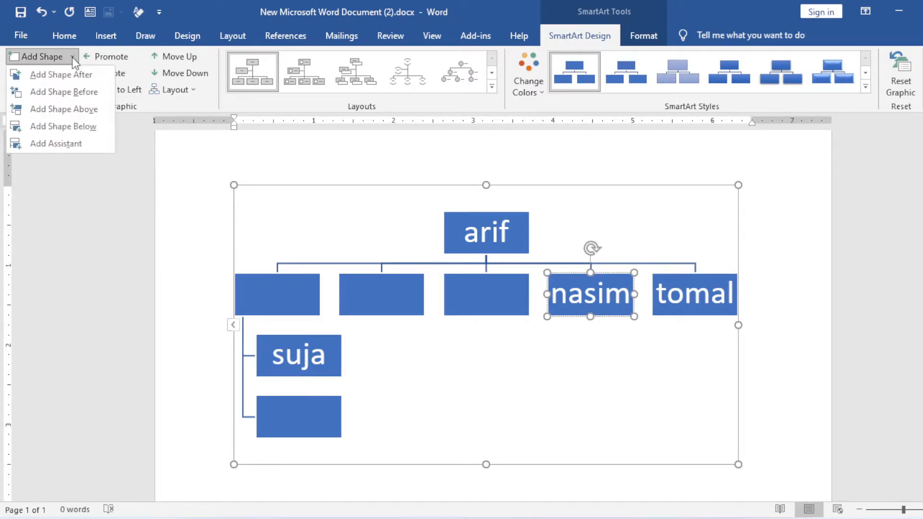
pyautogui.click(82, 144)
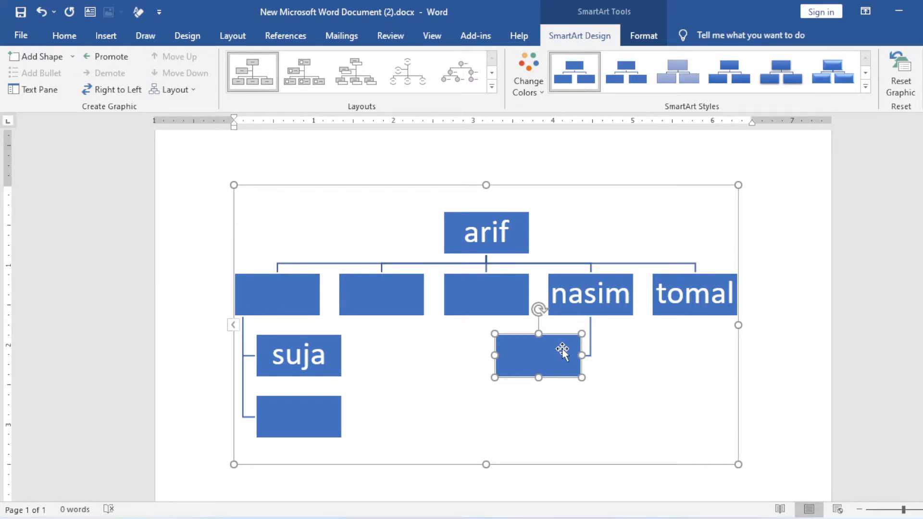
pyautogui.click(72, 57)
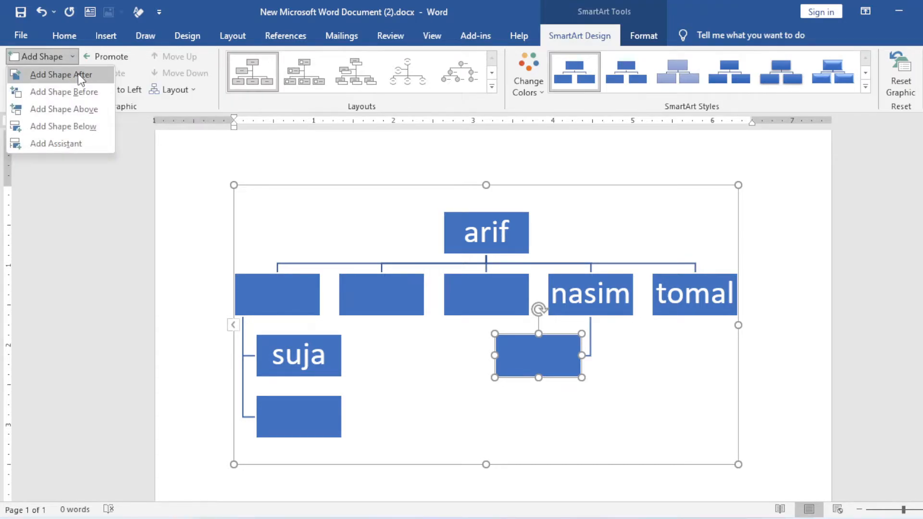
pyautogui.click(77, 74)
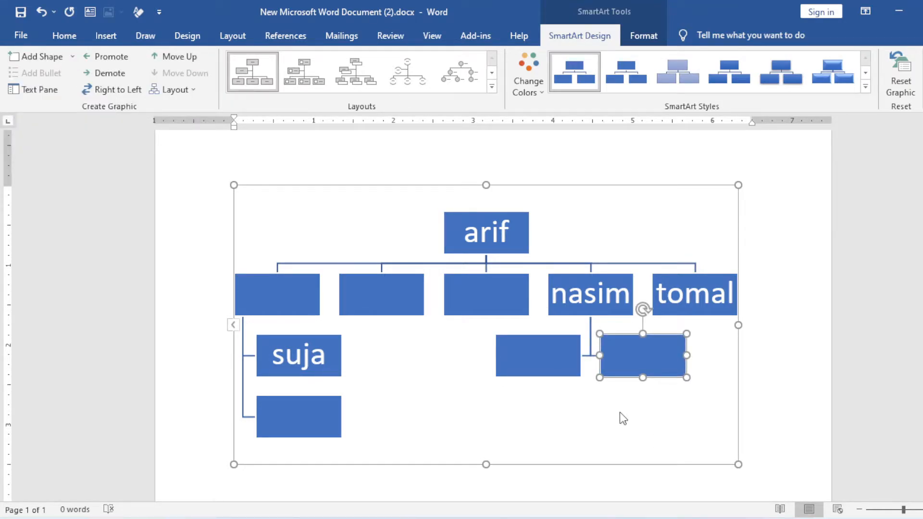
pyautogui.click(534, 410)
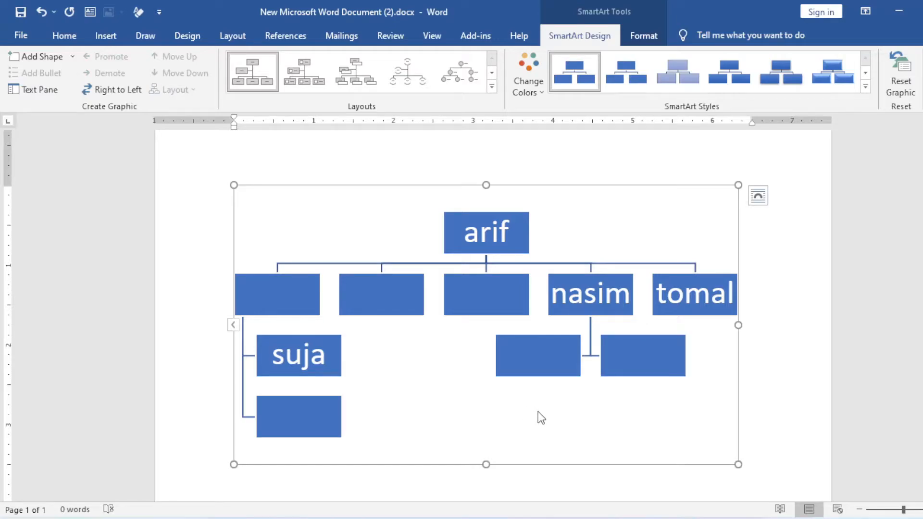
# Enter a person's name in the blank second box of the second row.
pyautogui.click(538, 357)
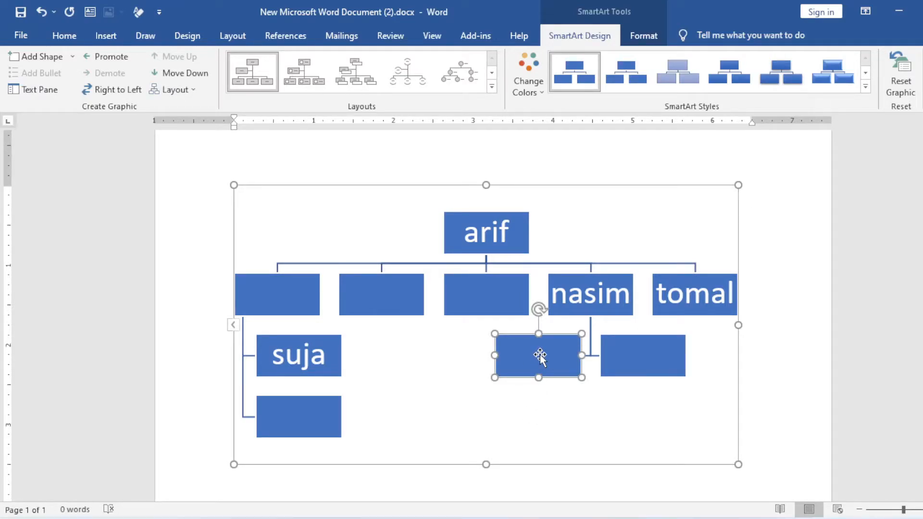
pyautogui.write('as')
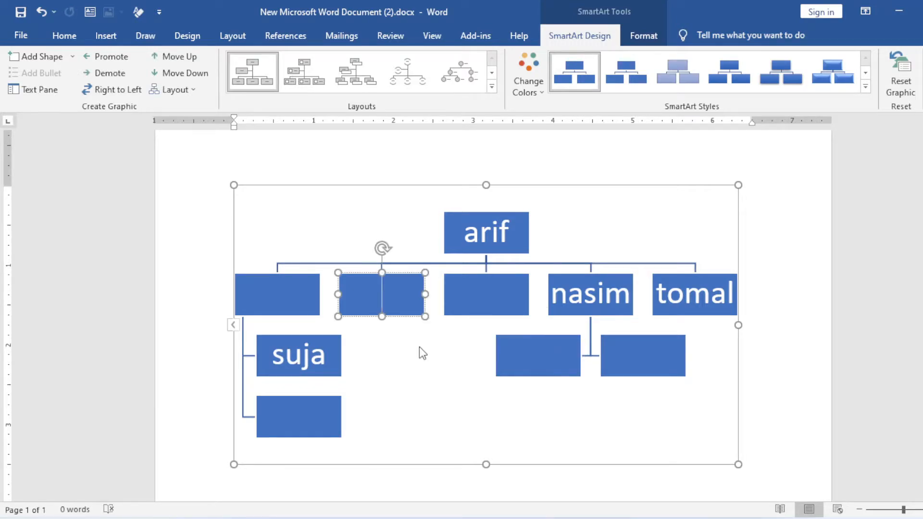
pyautogui.write('sumon')
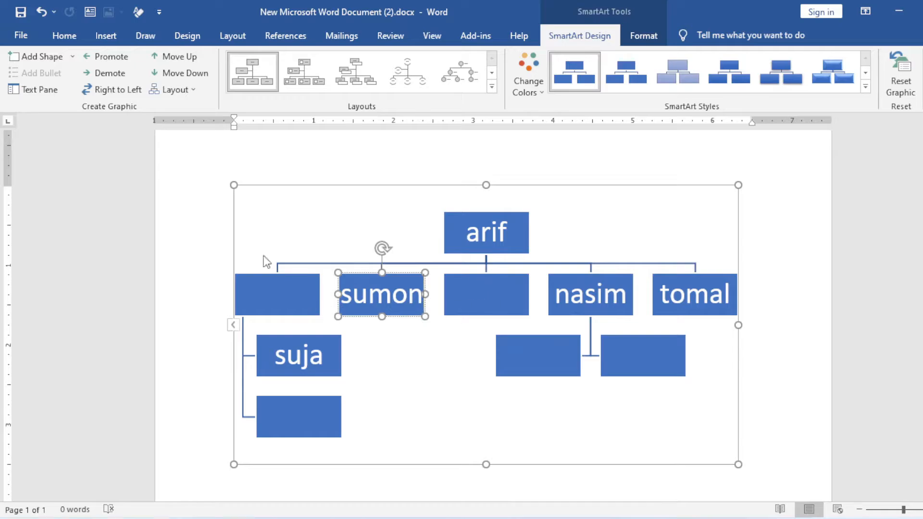
# Enter a person's name in the text outline for the first and third second-row boxes and for the blank box hanging under the first.
pyautogui.click(43, 92)
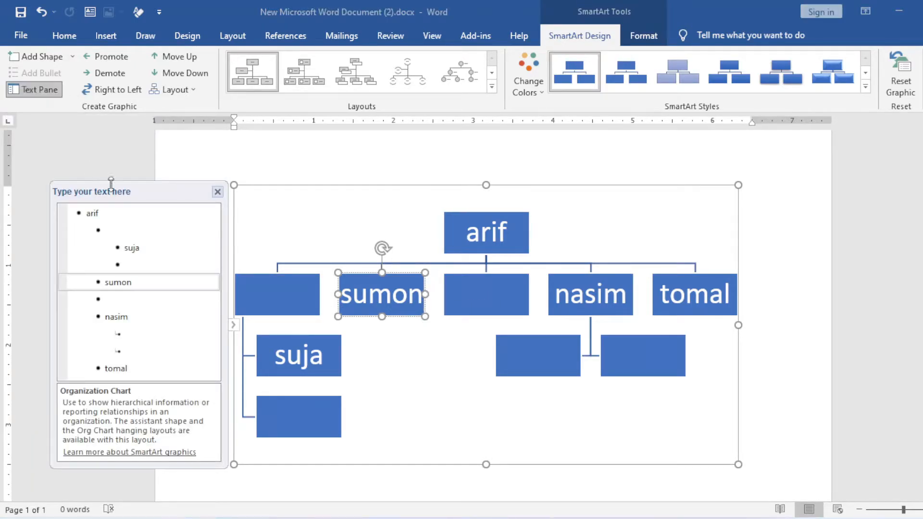
pyautogui.click(117, 232)
pyautogui.write('asif')
pyautogui.click(143, 265)
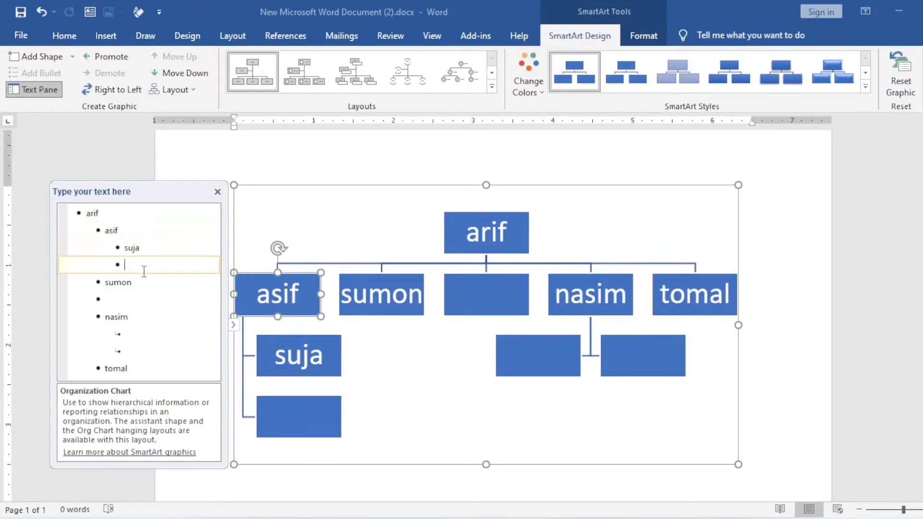
pyautogui.write('sihab')
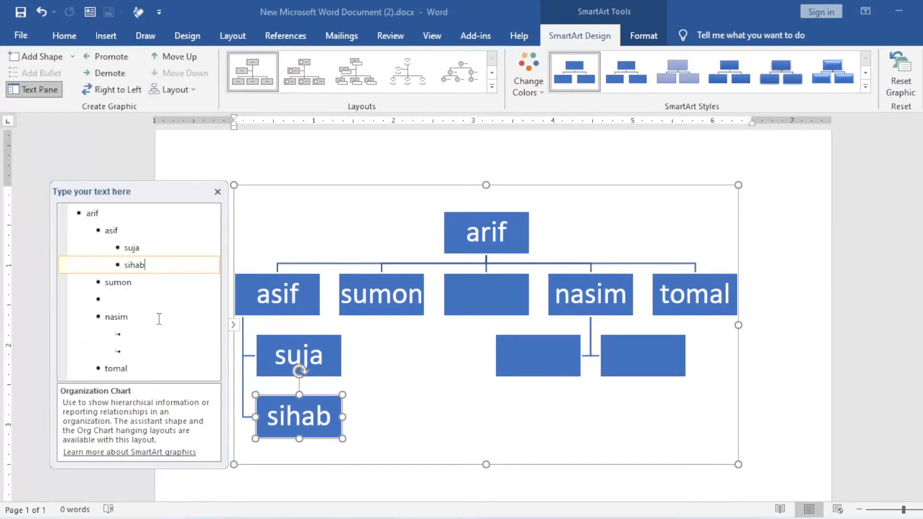
pyautogui.click(138, 300)
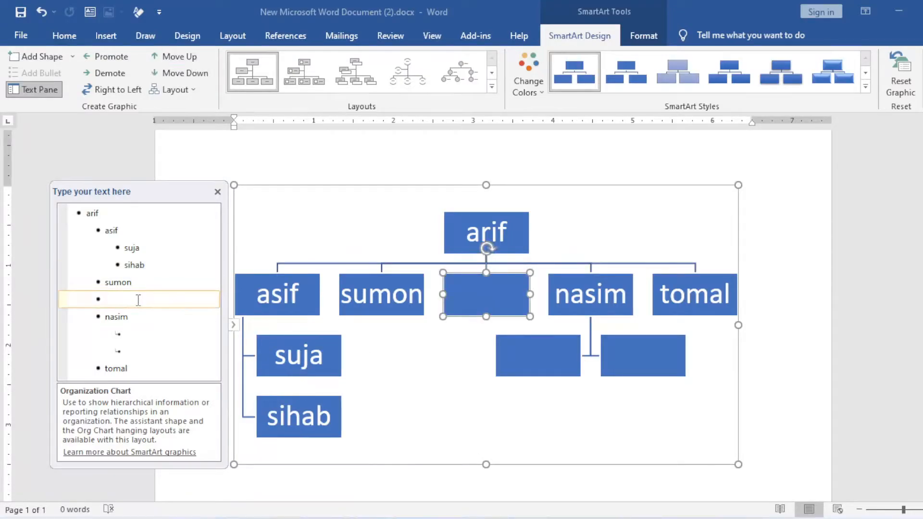
pyautogui.write('jony')
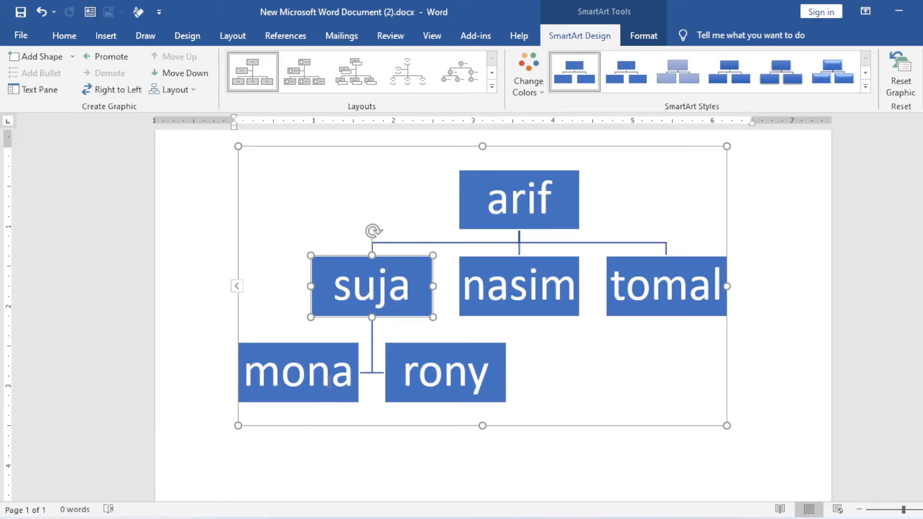
# Promote the second box of the bottom row one level and demote it back.
pyautogui.click(438, 378)
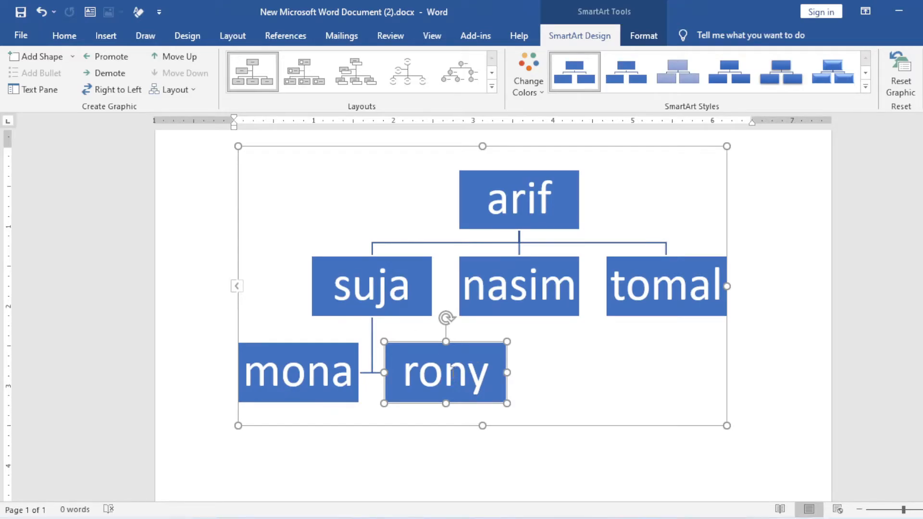
pyautogui.click(114, 55)
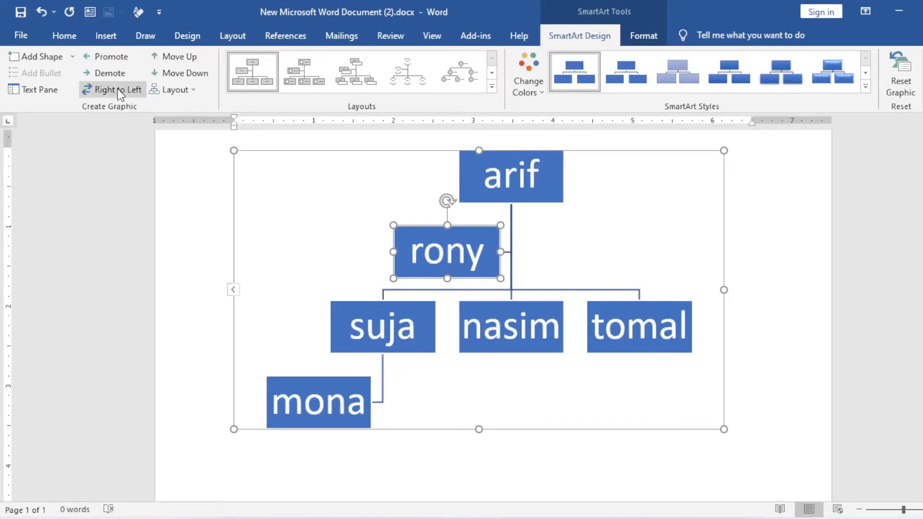
pyautogui.click(116, 77)
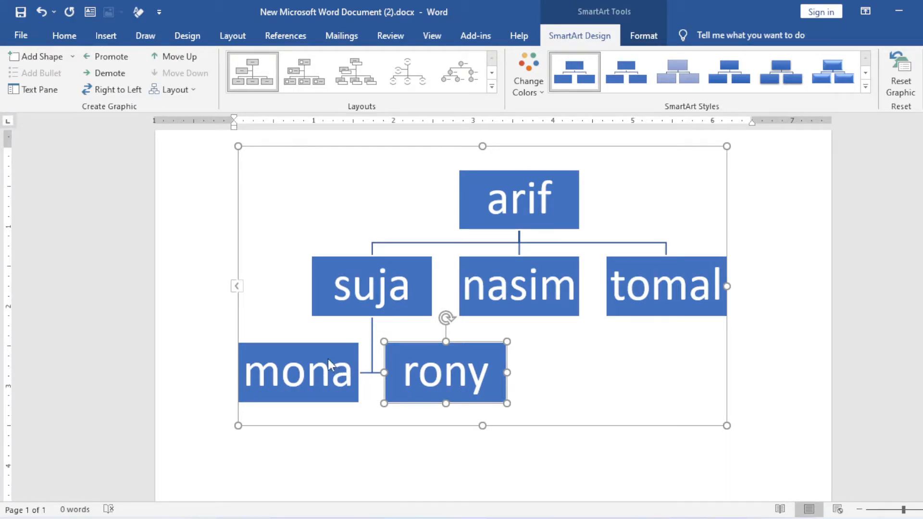
# Flip the chart's direction to right-to-left and restore it, twice.
pyautogui.click(113, 91)
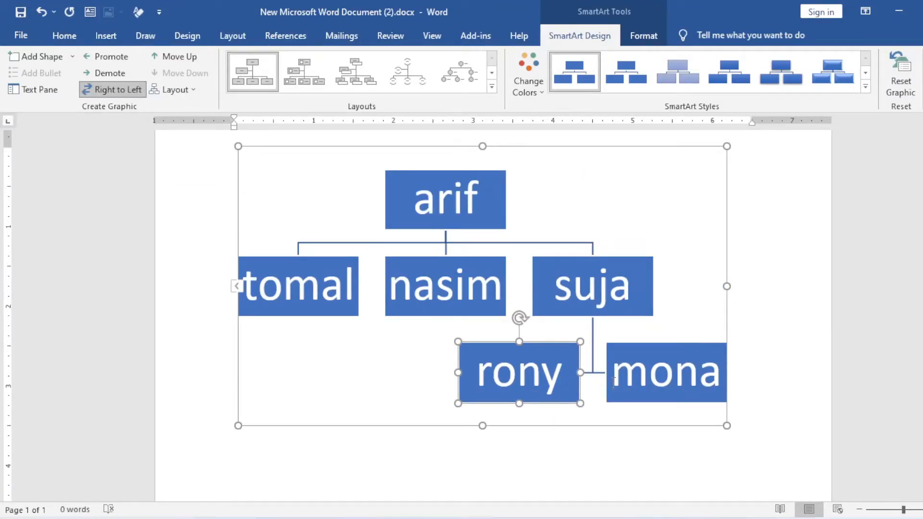
pyautogui.click(128, 91)
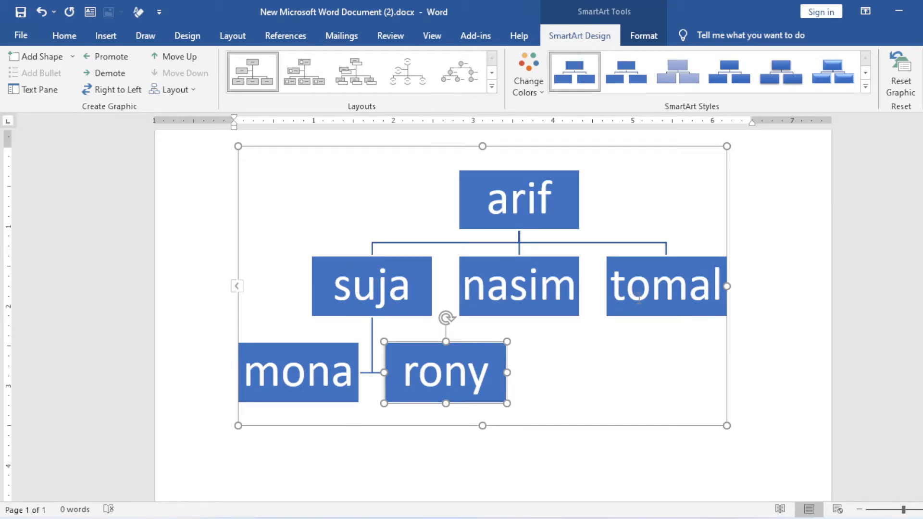
pyautogui.click(117, 91)
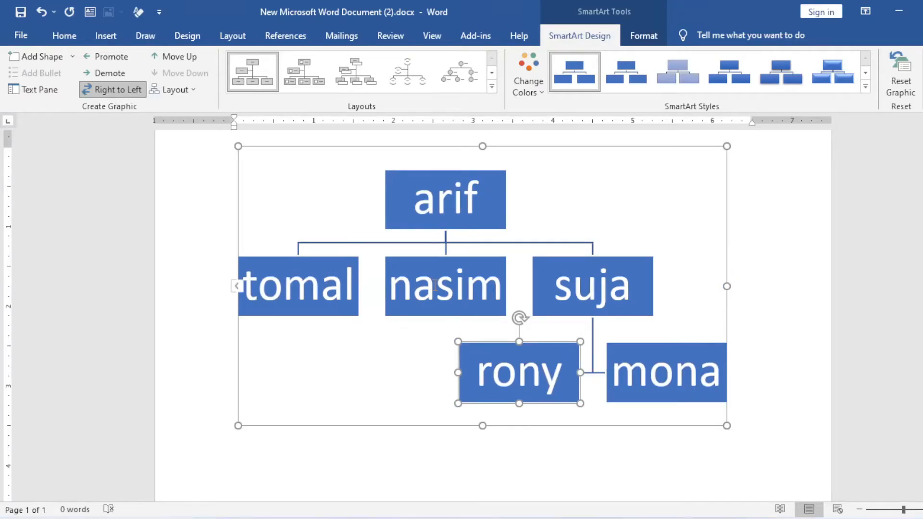
pyautogui.click(103, 88)
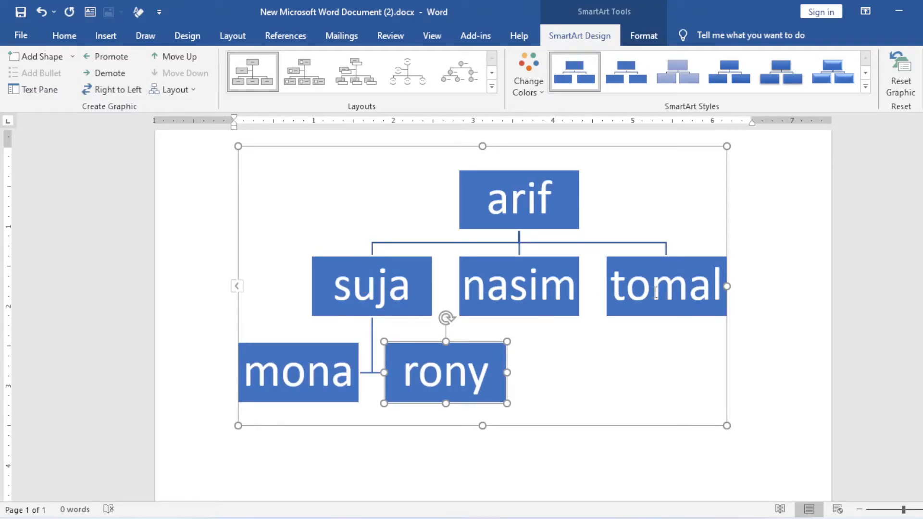
# Move the second box of the bottom row up one position in the order and move it down again.
pyautogui.click(298, 372)
pyautogui.click(445, 377)
pyautogui.click(183, 59)
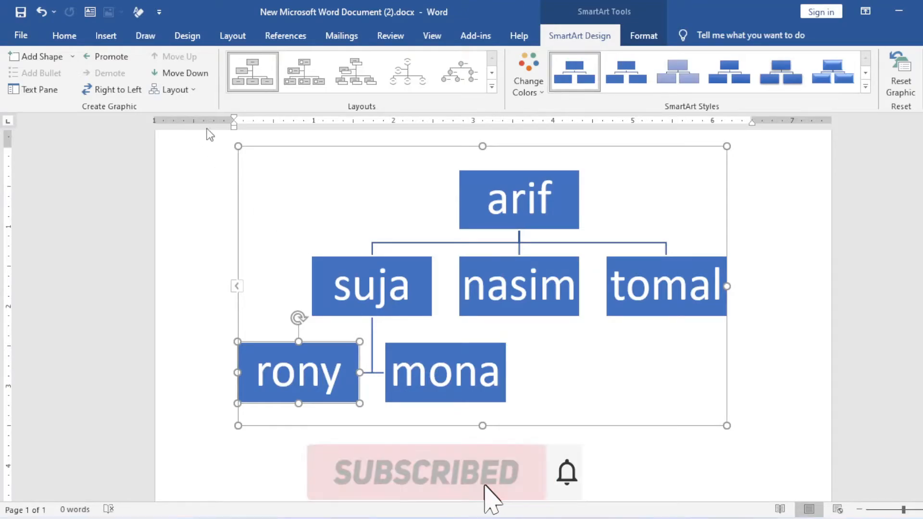
pyautogui.click(189, 72)
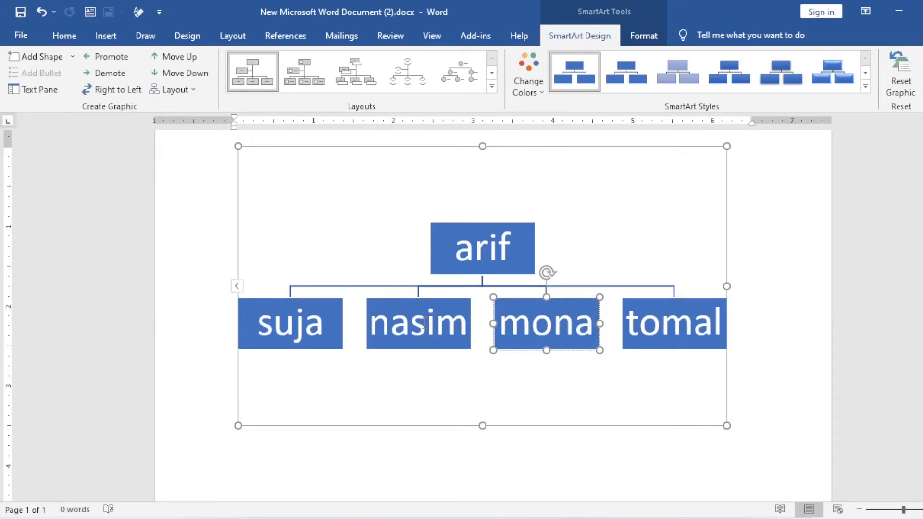
# Try the Both, Left Hanging and Right Hanging arrangements for the boxes beneath the top box.
pyautogui.click(195, 95)
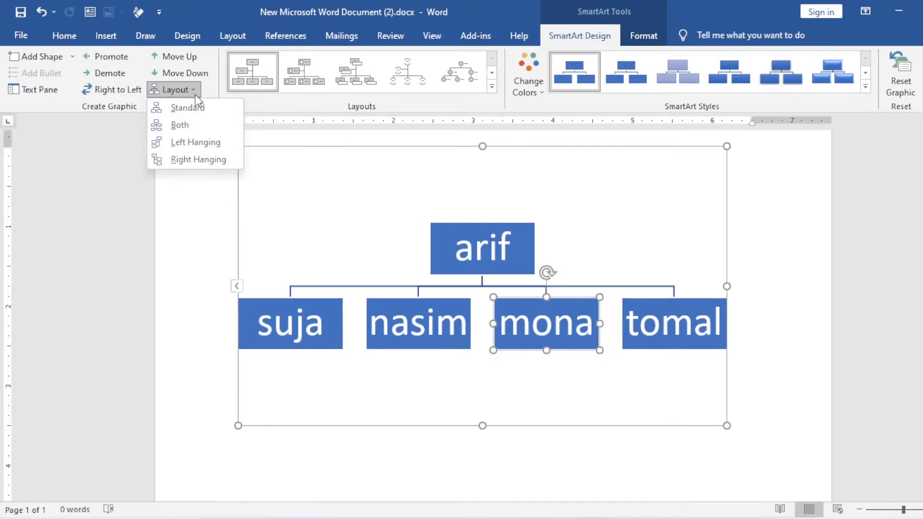
pyautogui.click(204, 129)
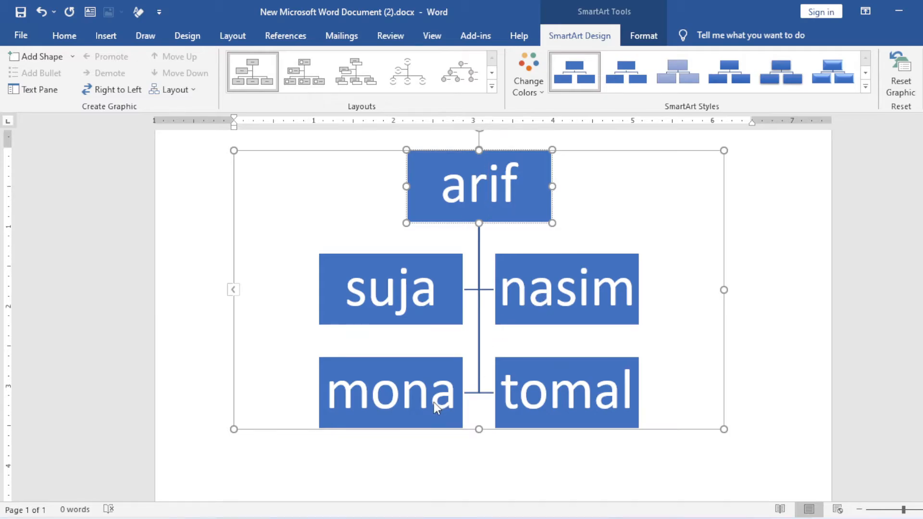
pyautogui.click(194, 91)
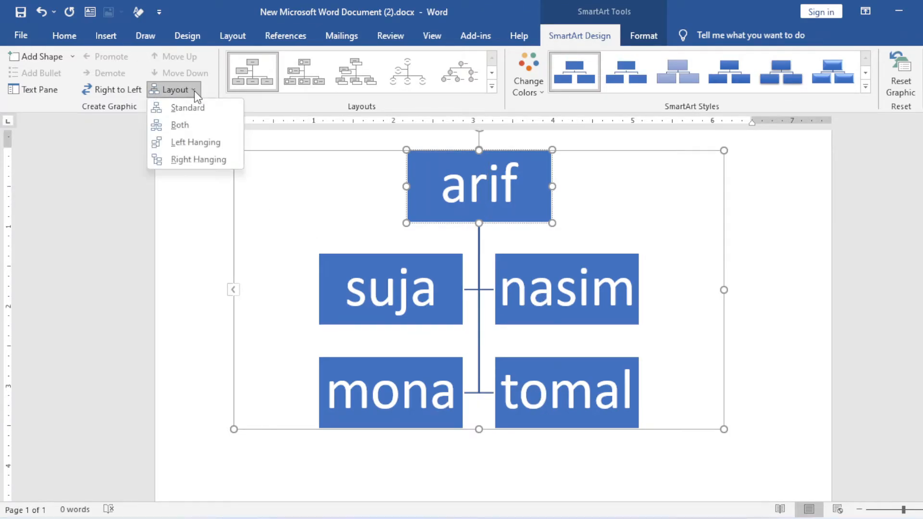
pyautogui.click(214, 142)
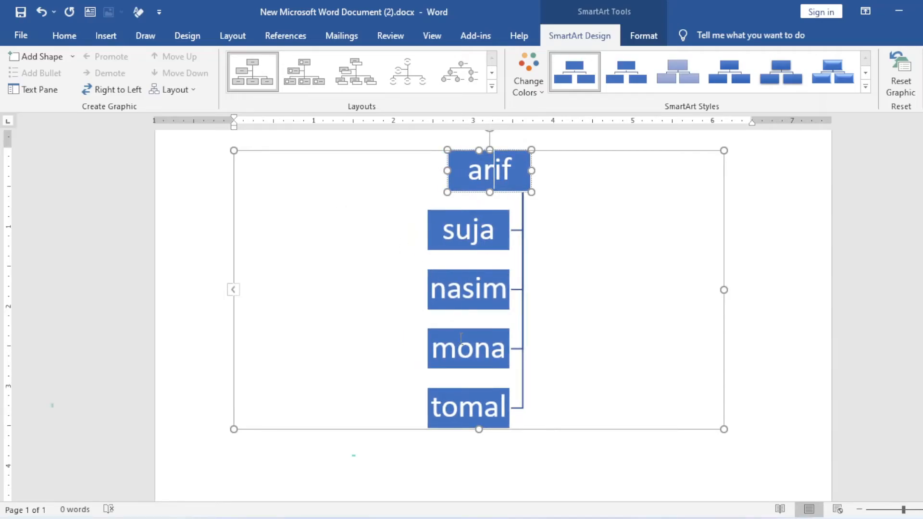
pyautogui.click(190, 90)
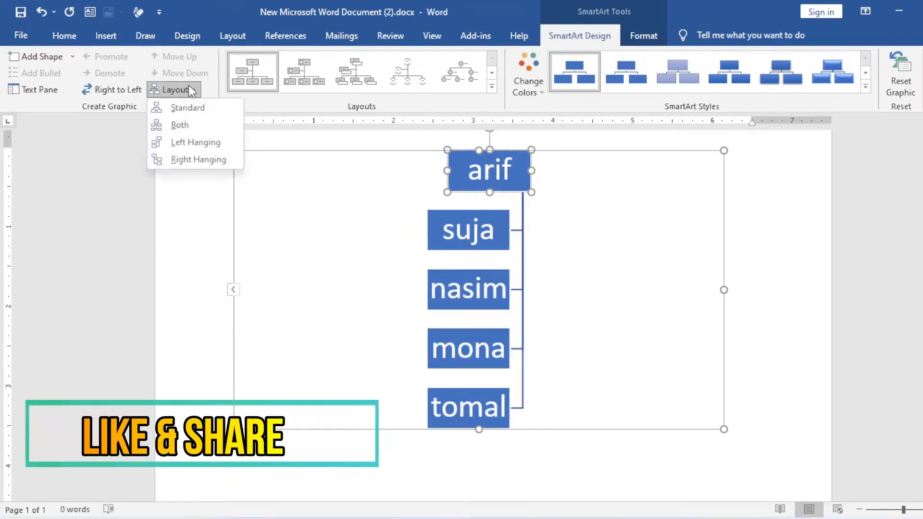
pyautogui.click(209, 158)
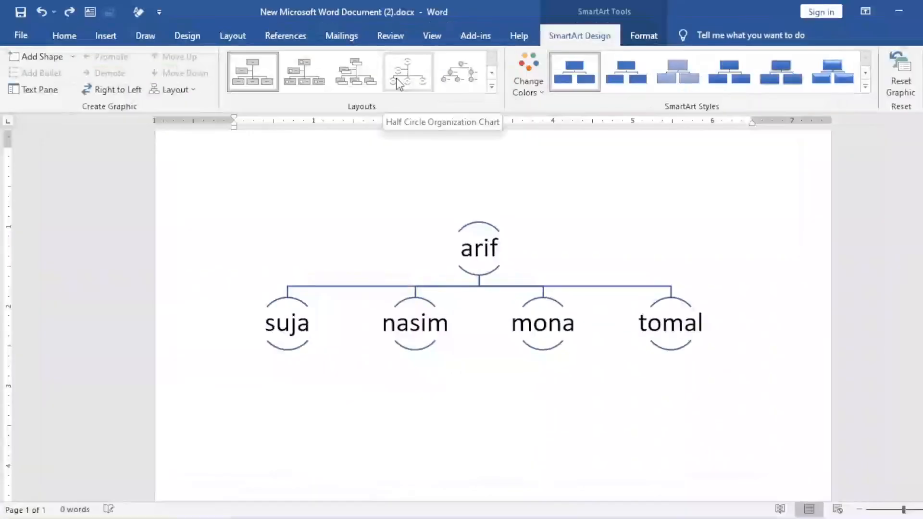
# Change the chart to the Horizontal Hierarchy layout and stretch its frame vertically to about 3.8 inches tall.
pyautogui.click(491, 86)
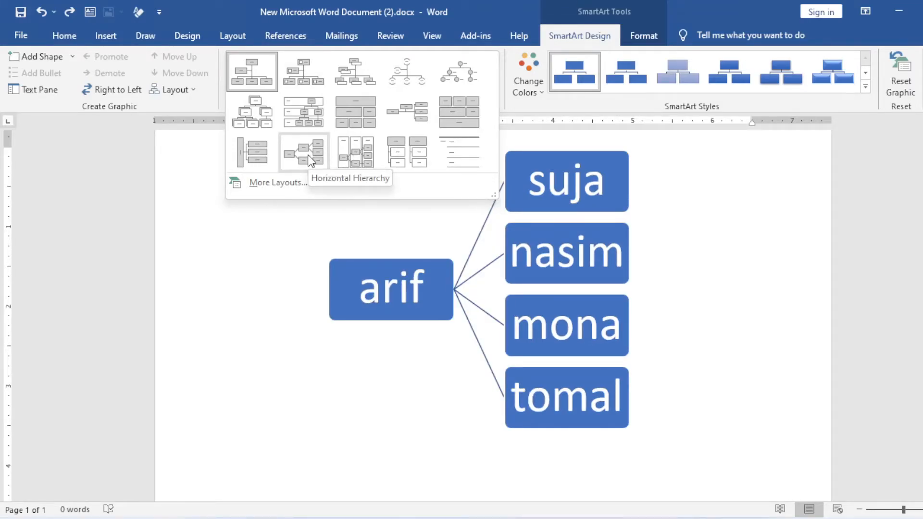
pyautogui.click(310, 160)
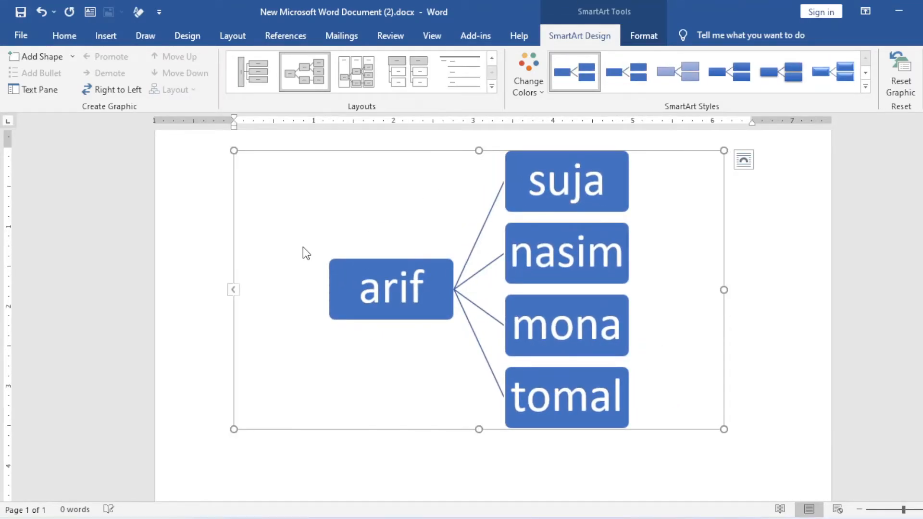
pyautogui.moveTo(481, 427); pyautogui.dragTo(480, 448)
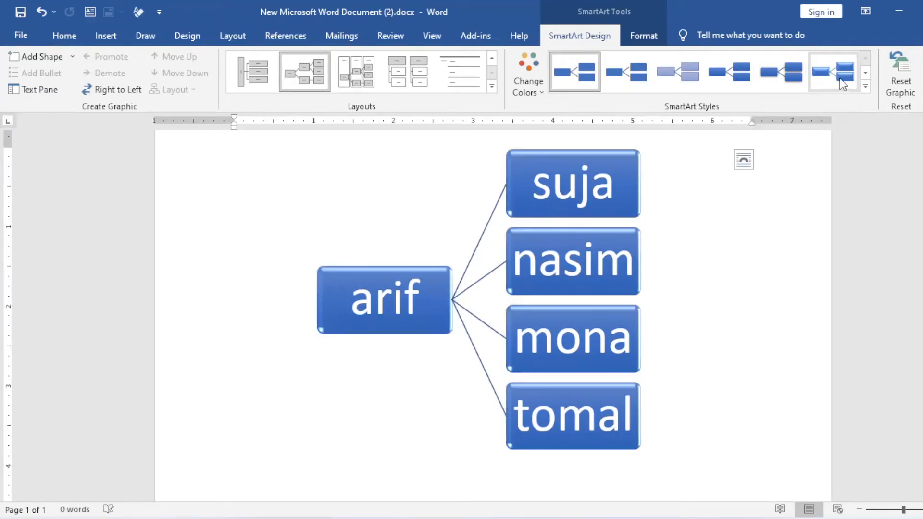
# Apply the 3-D SmartArt style that shows the boxes as angled thick blocks with visible tops and sides.
pyautogui.click(864, 86)
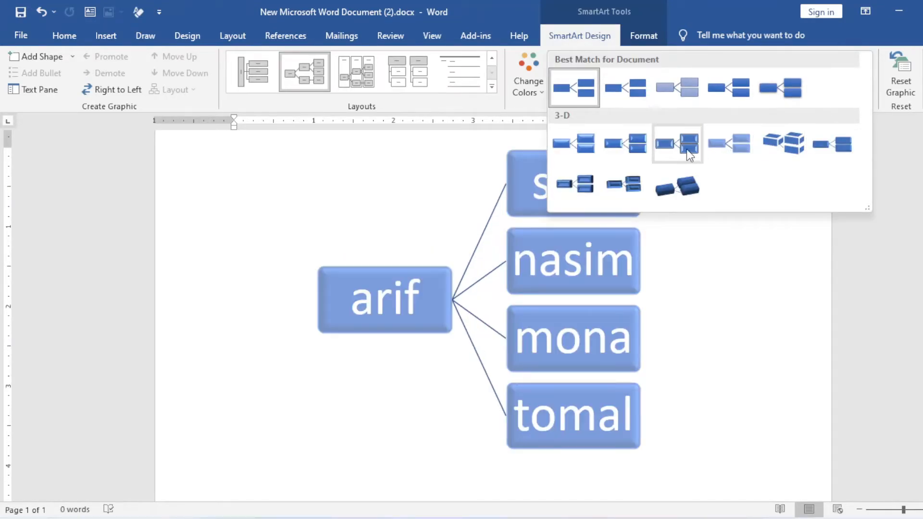
pyautogui.click(774, 142)
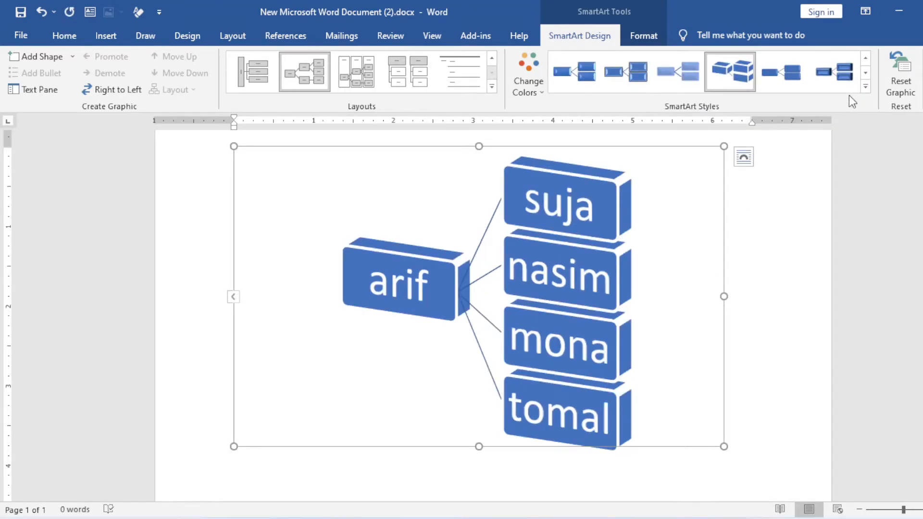
# Apply the glossy bevelled 3-D SmartArt style with black lettering and shrink the frame to about 3.9 by 3.5 inches.
pyautogui.click(834, 72)
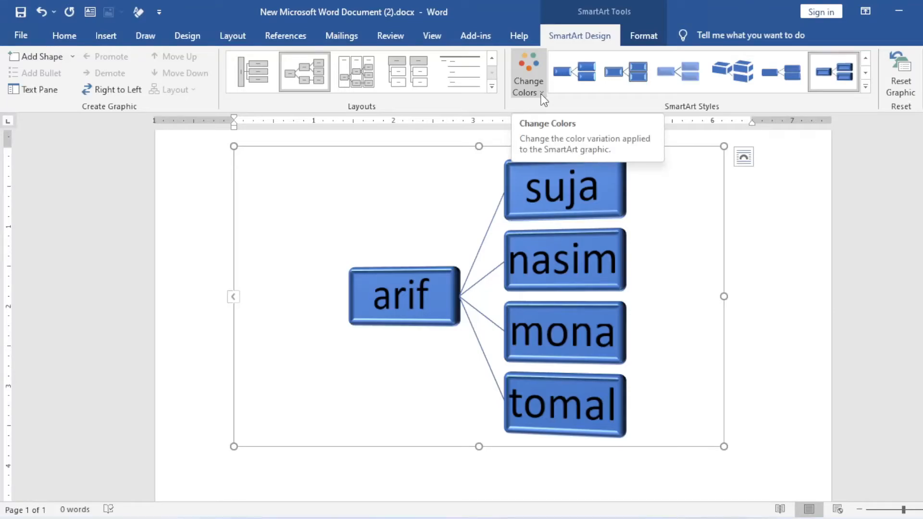
pyautogui.click(542, 95)
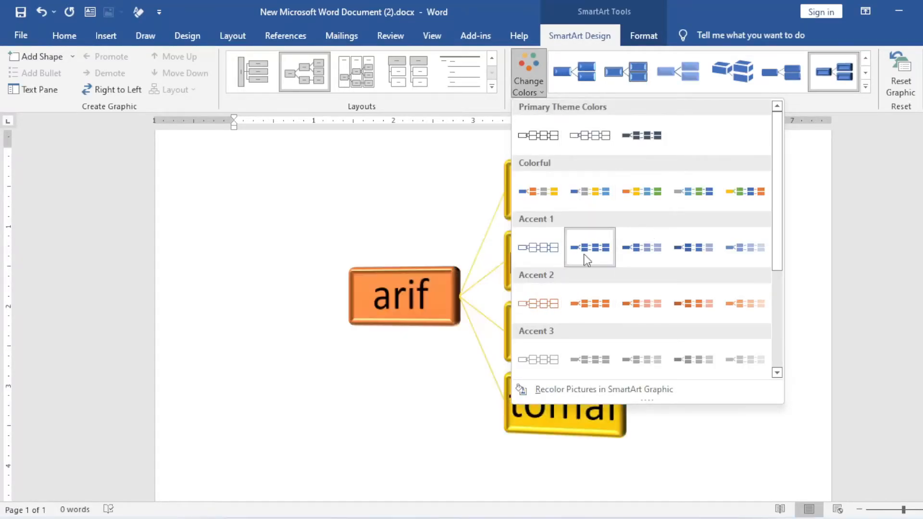
pyautogui.click(446, 307)
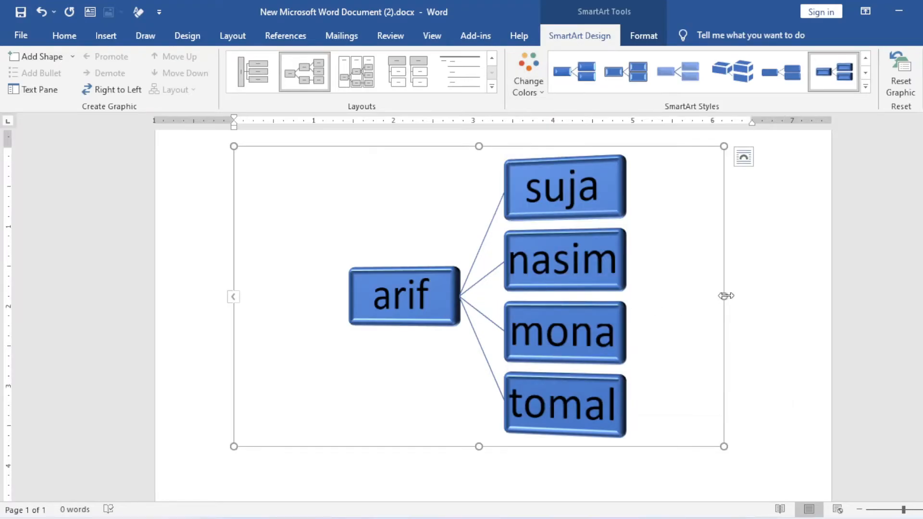
pyautogui.moveTo(726, 296); pyautogui.dragTo(545, 295)
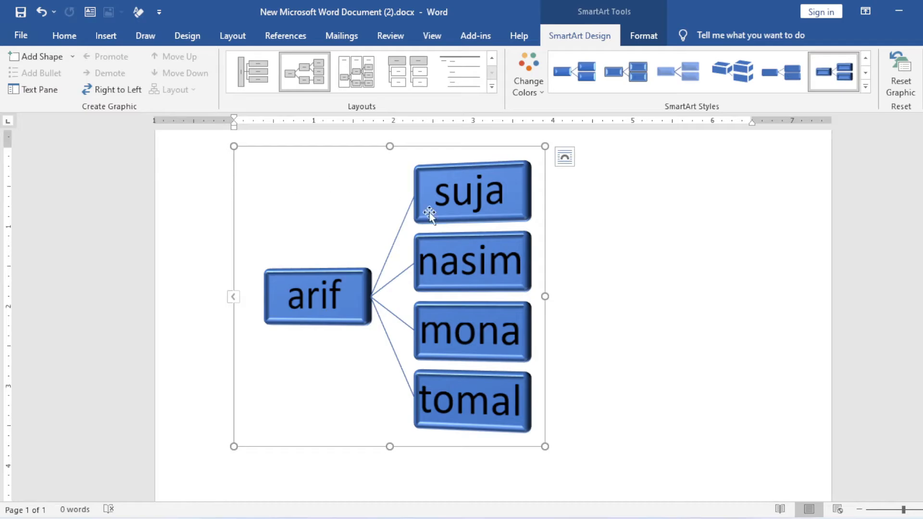
pyautogui.moveTo(390, 147); pyautogui.dragTo(385, 165)
# Recolour the chart with Colorful - Accent Colors and reset the graphic's formatting.
pyautogui.click(543, 92)
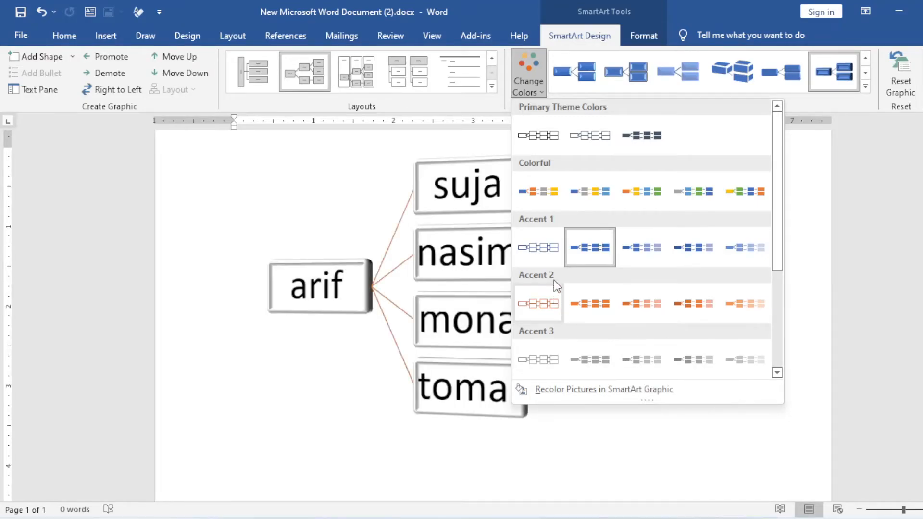
pyautogui.click(546, 199)
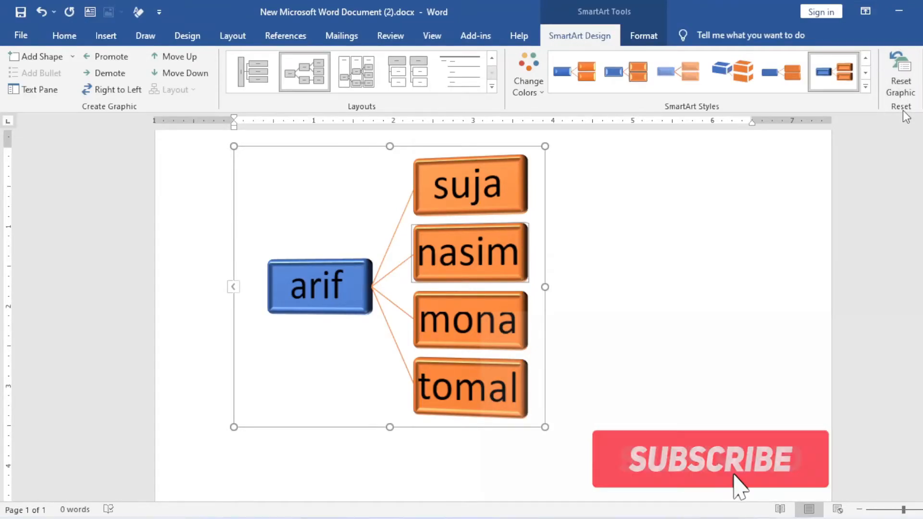
pyautogui.click(904, 73)
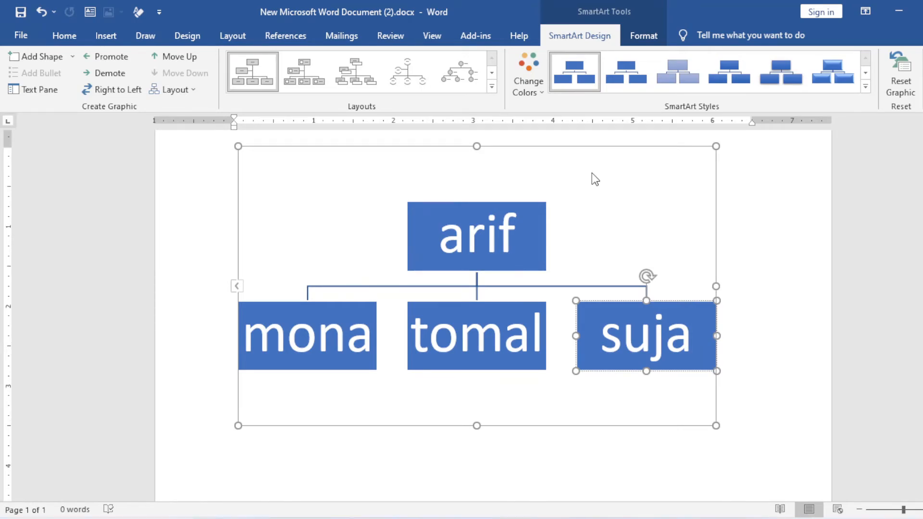
# Switch to the organization chart layout with picture placeholders and insert logo.png from the Pictures folder into the top box.
pyautogui.click(302, 75)
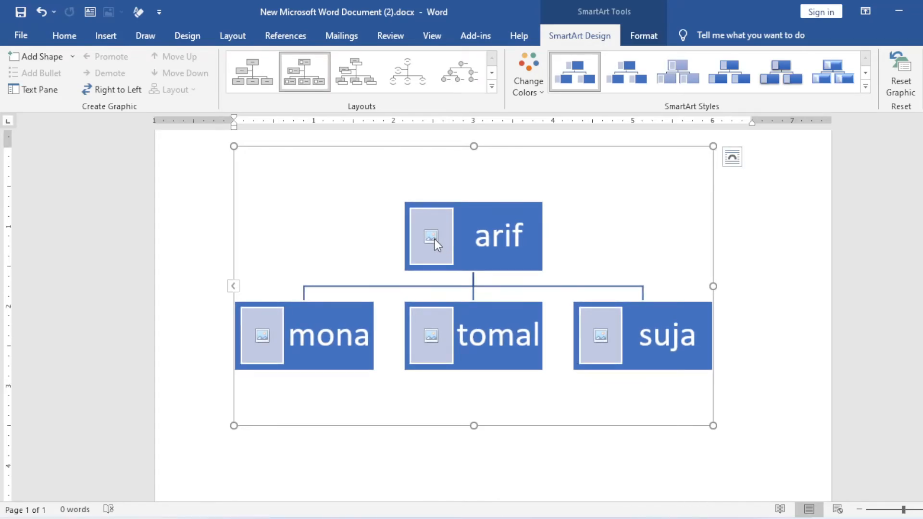
pyautogui.click(433, 238)
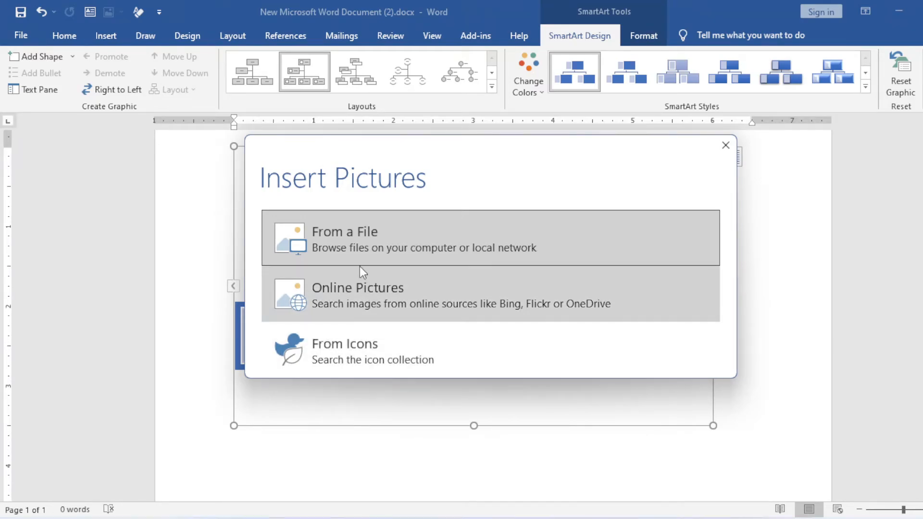
pyautogui.click(341, 233)
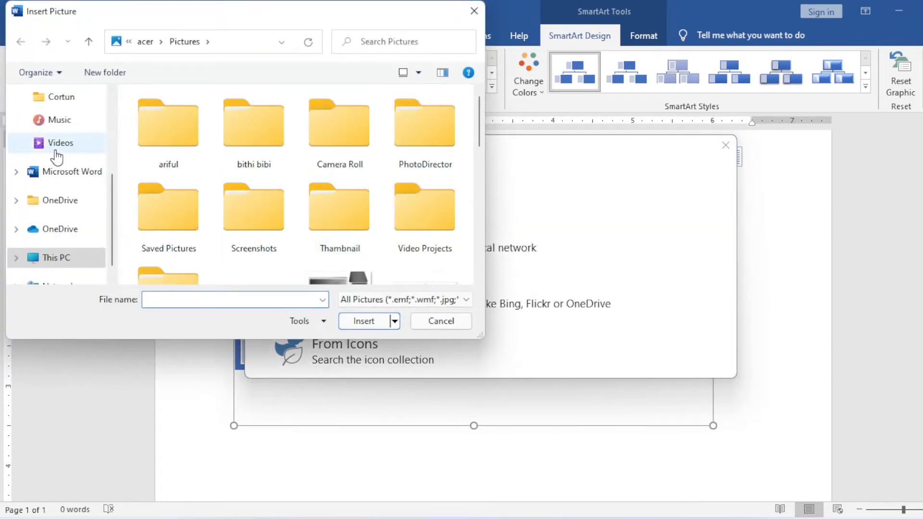
pyautogui.scroll(2, 55, 155)
pyautogui.click(70, 121)
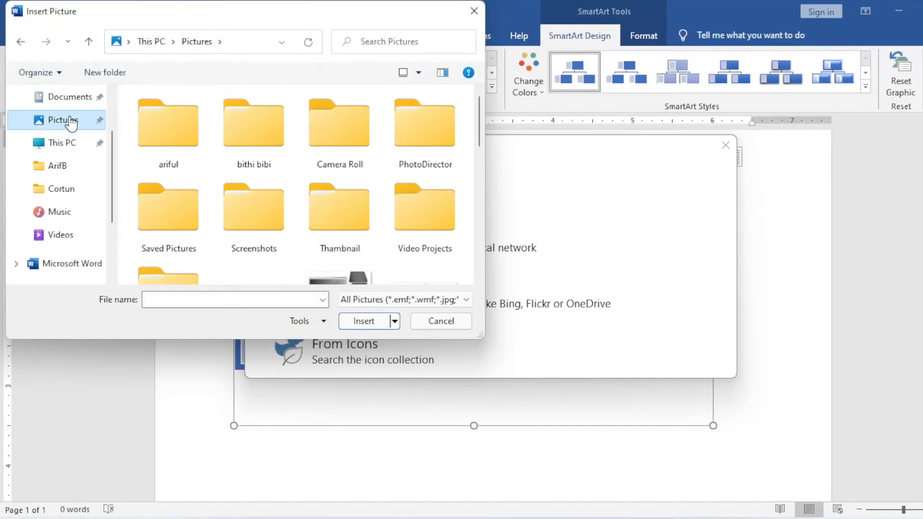
pyautogui.scroll(-5, 289, 192)
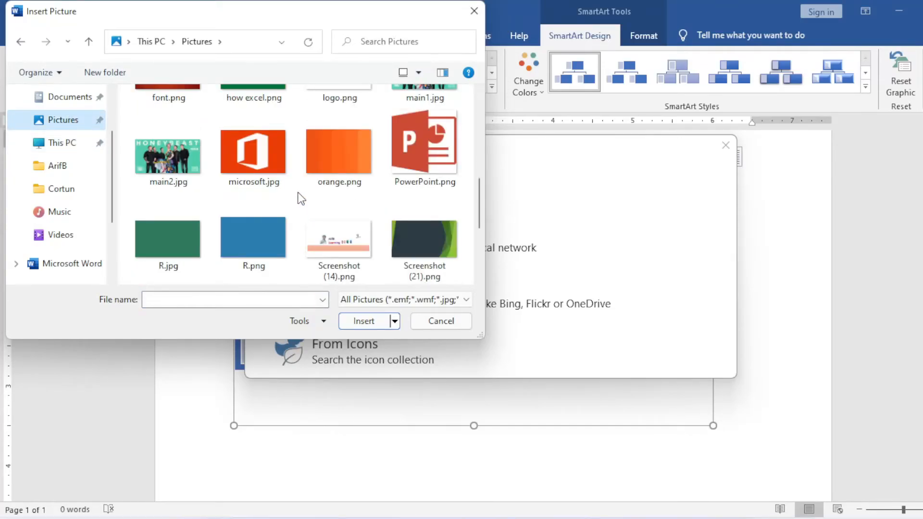
pyautogui.scroll(1, 299, 199)
pyautogui.click(345, 147)
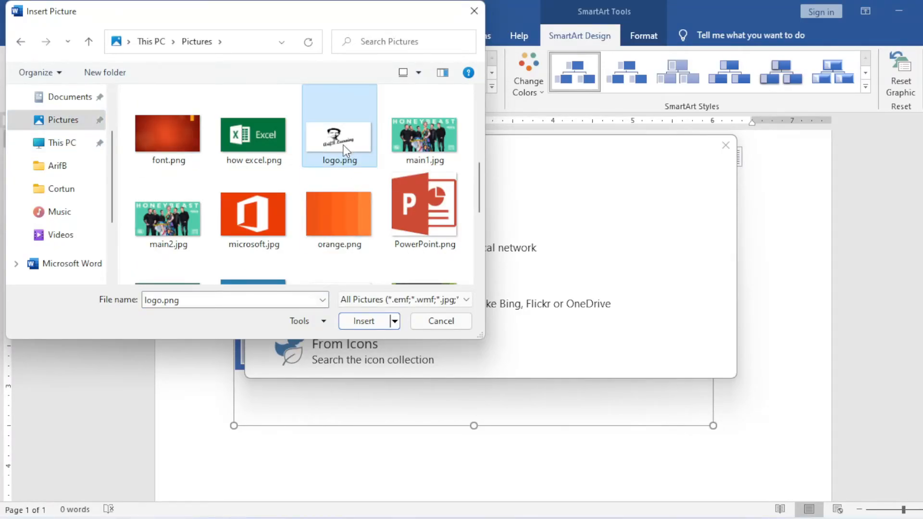
pyautogui.click(362, 317)
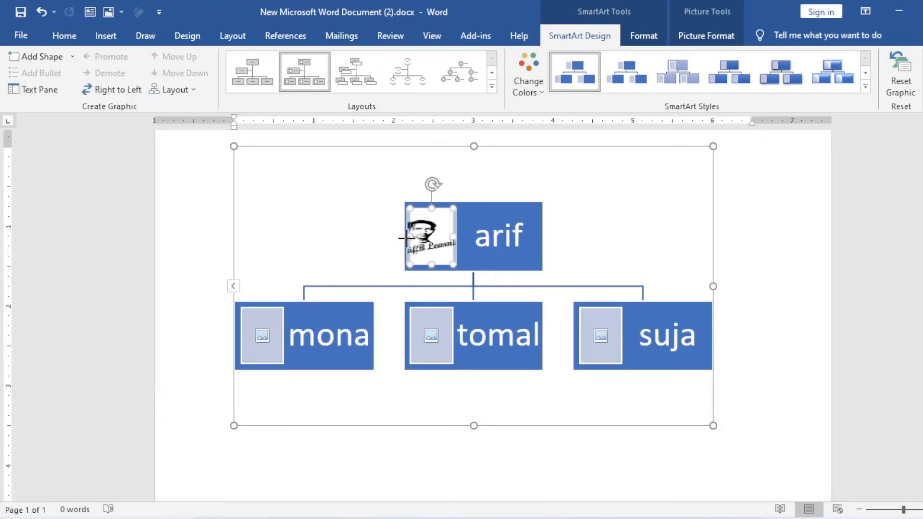
pyautogui.click(553, 235)
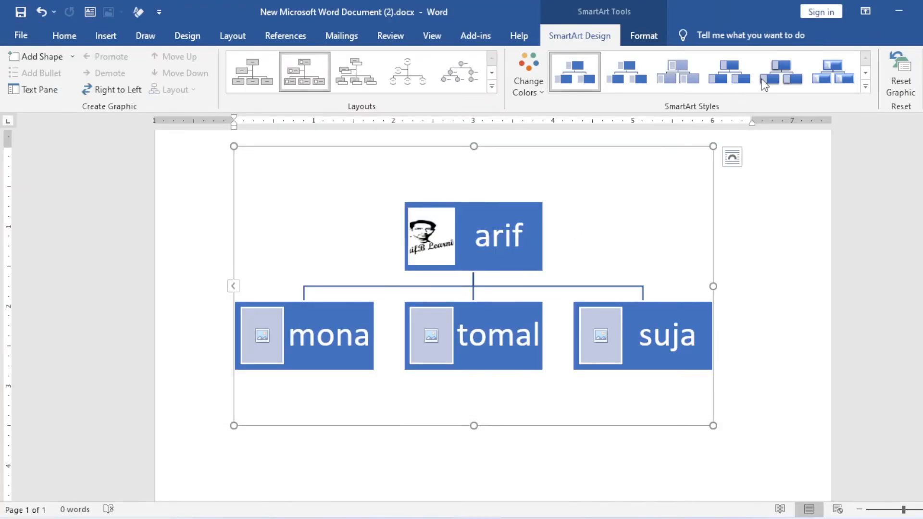
# Apply the glossy bevelled 3-D SmartArt style listed just before Sunset Scene and widen the chart frame to about 6.5 inches.
pyautogui.click(865, 88)
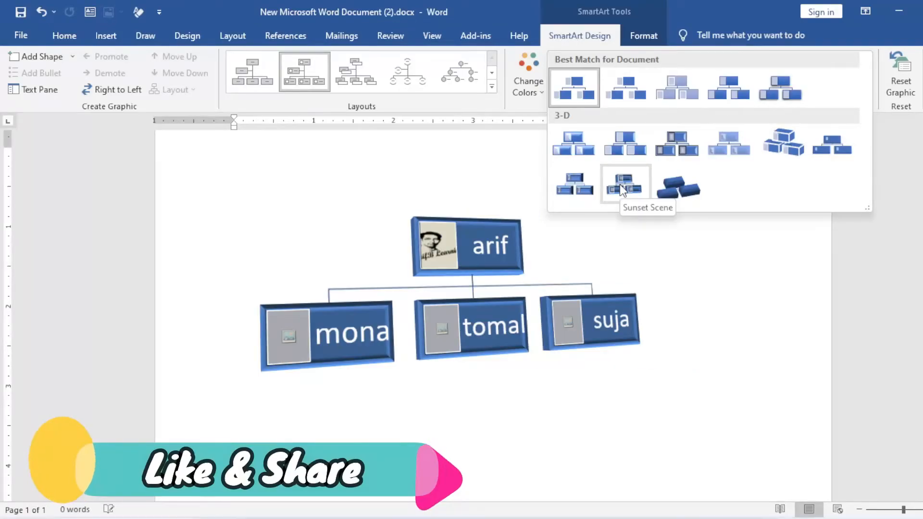
pyautogui.click(580, 187)
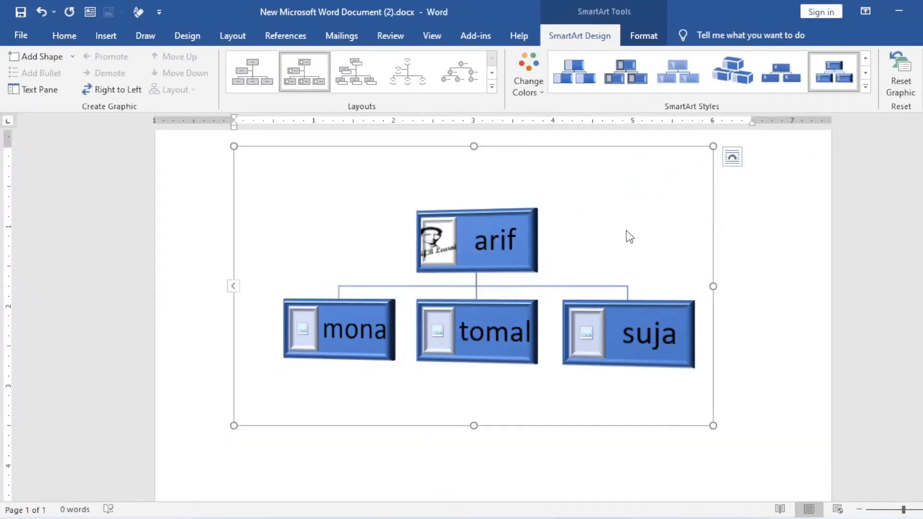
pyautogui.moveTo(713, 286); pyautogui.dragTo(752, 285)
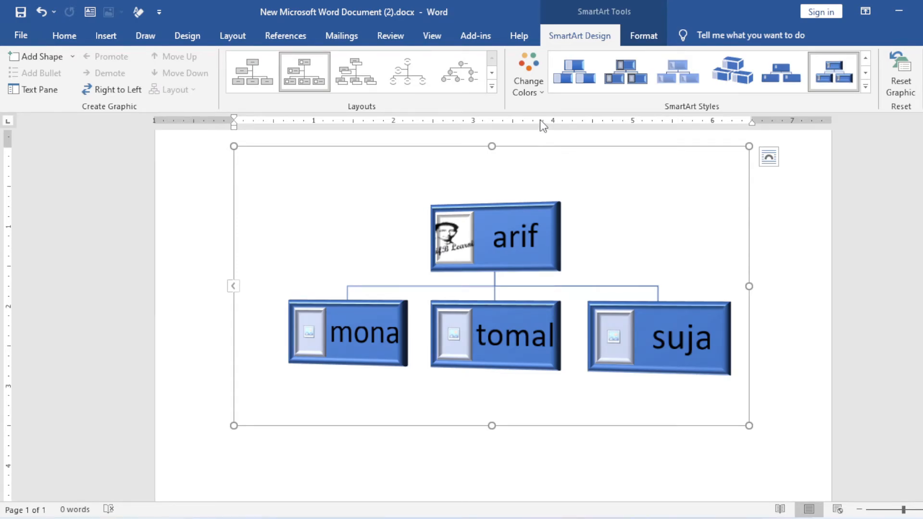
# Recolour the chart with the Colorful variation that makes the top box orange and the lower boxes gold.
pyautogui.click(541, 94)
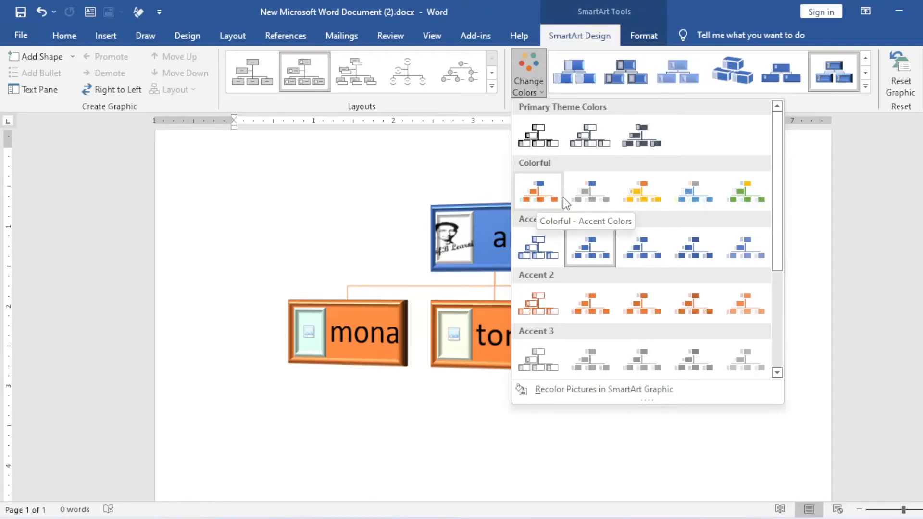
pyautogui.click(653, 196)
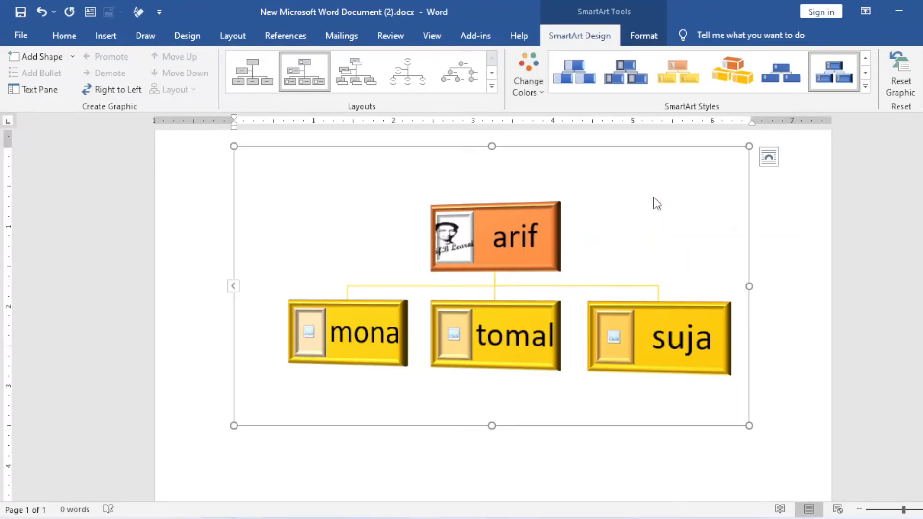
pyautogui.click(637, 37)
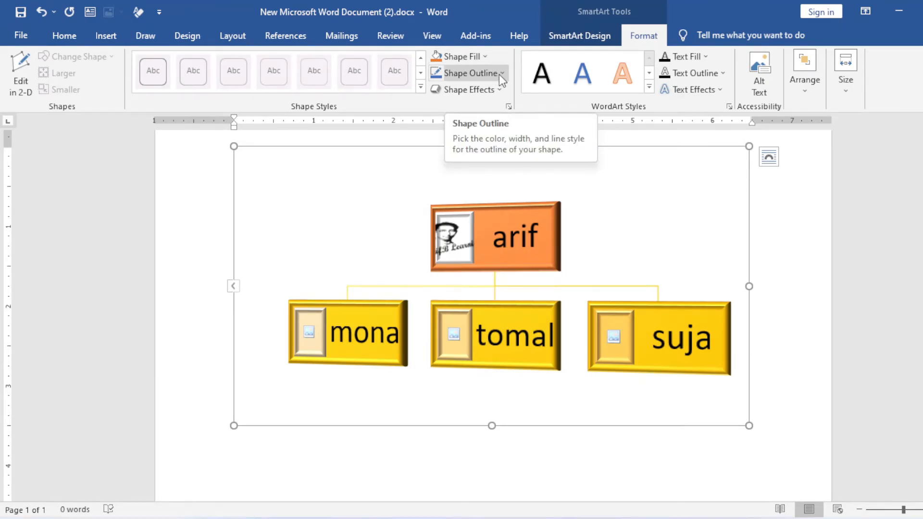
pyautogui.click(501, 90)
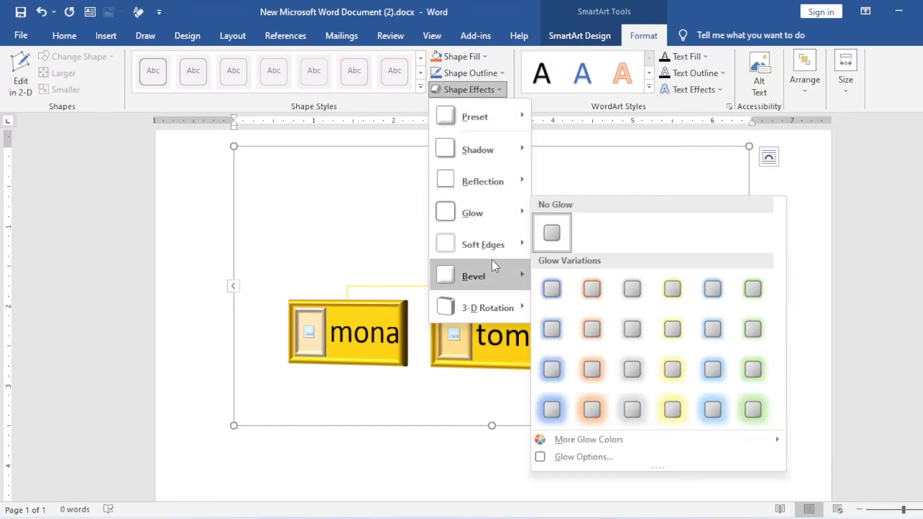
pyautogui.moveTo(503, 281)
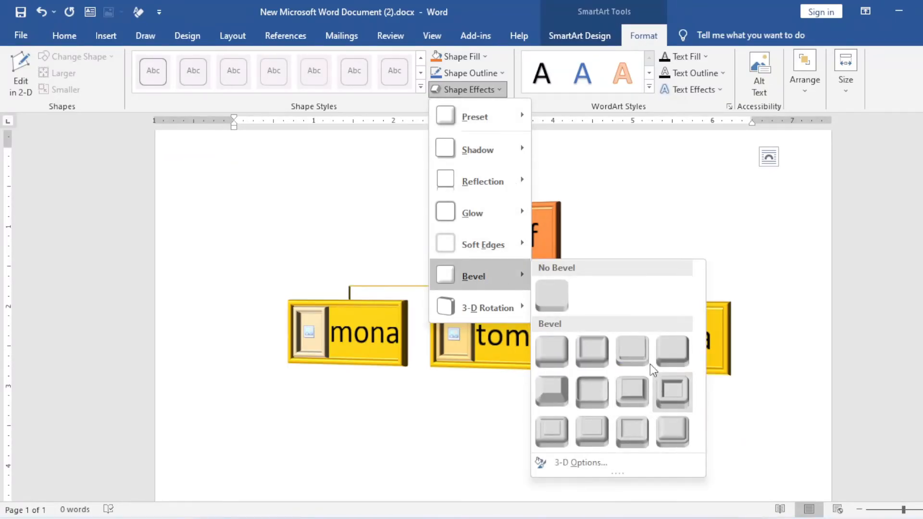
pyautogui.click(589, 144)
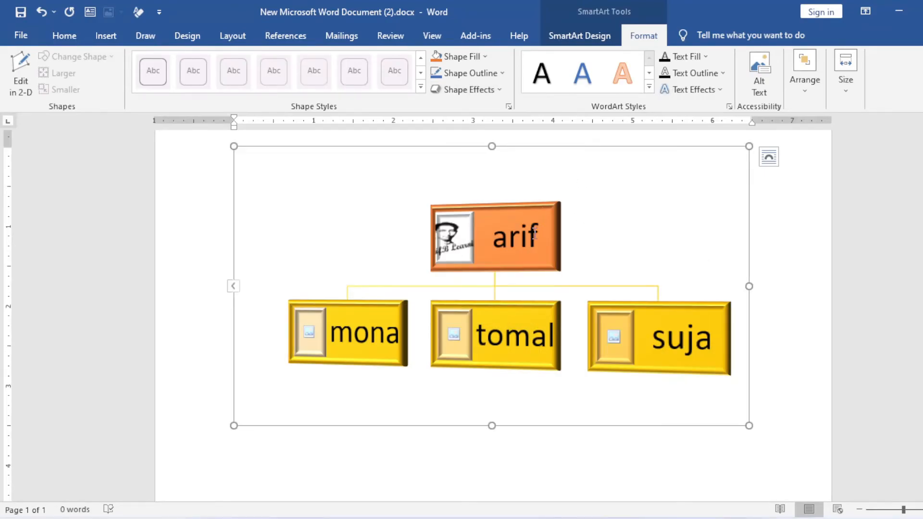
# Apply the gray bevelled WordArt style to the text in all boxes of the chart.
pyautogui.click(648, 87)
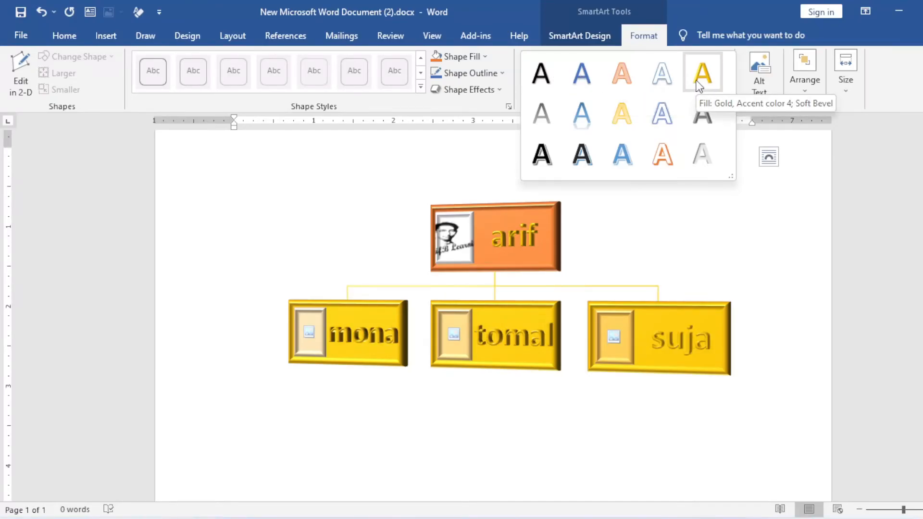
pyautogui.click(701, 117)
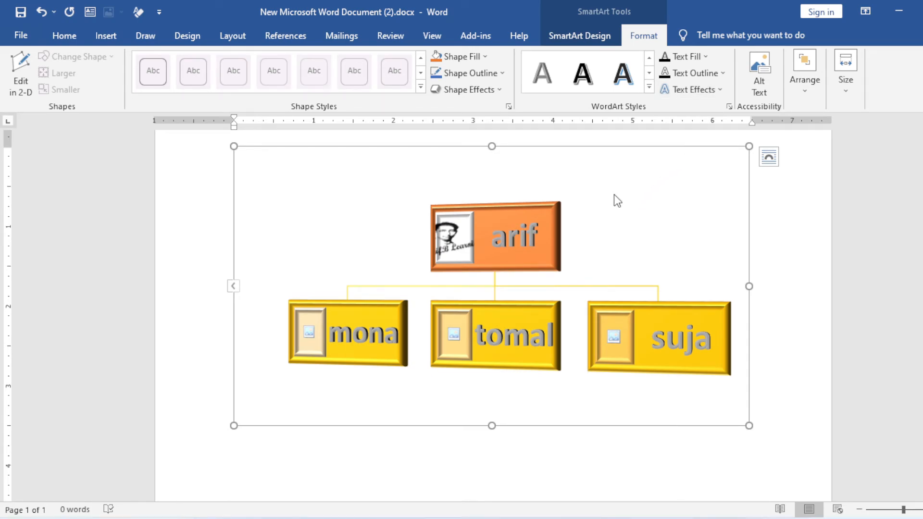
# Set the chart's text wrapping to In Front of Text.
pyautogui.scroll(1, 614, 195)
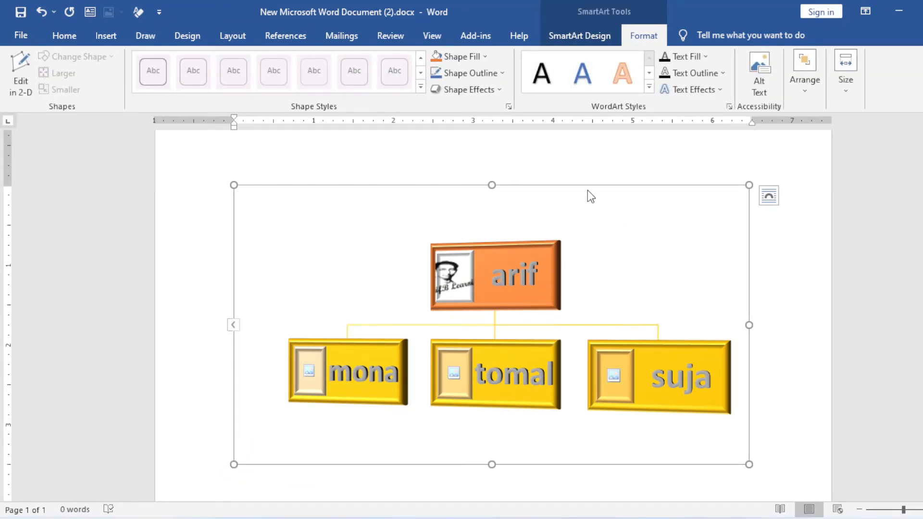
pyautogui.moveTo(584, 187); pyautogui.dragTo(614, 166)
pyautogui.click(807, 92)
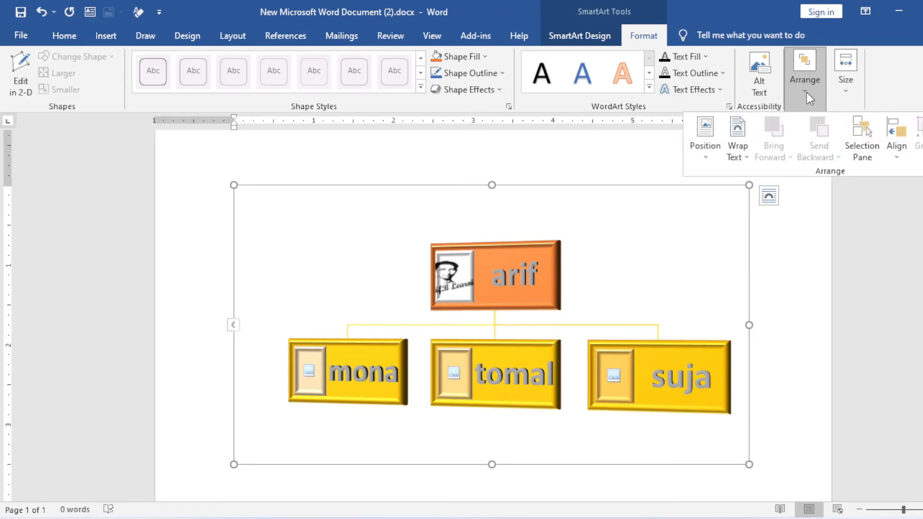
pyautogui.click(744, 156)
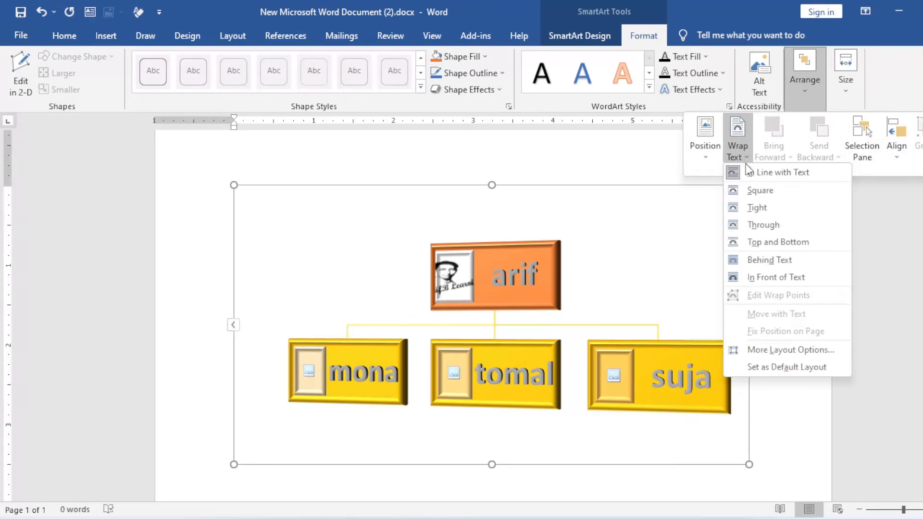
pyautogui.click(768, 281)
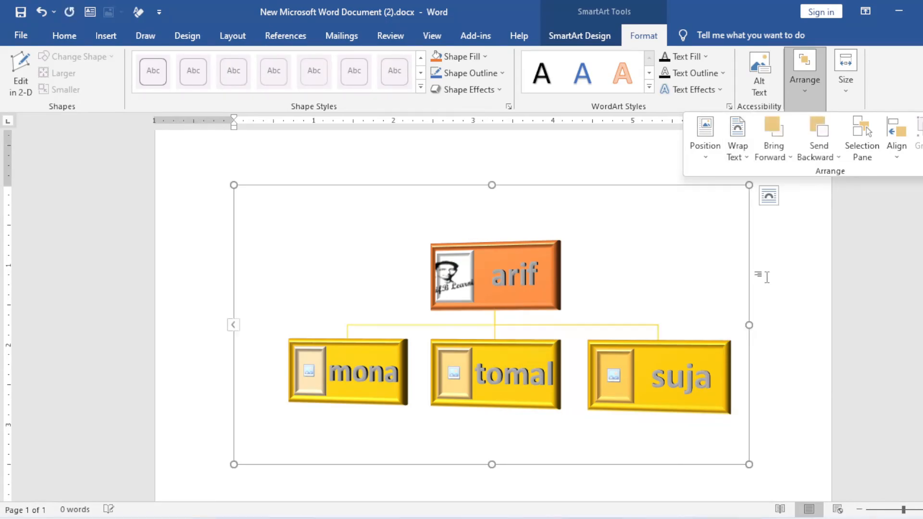
# Try moving the chart frame around the page and narrow it to about 6.3 inches.
pyautogui.click(593, 207)
pyautogui.moveTo(373, 191); pyautogui.dragTo(536, 273)
pyautogui.moveTo(536, 272); pyautogui.dragTo(499, 220)
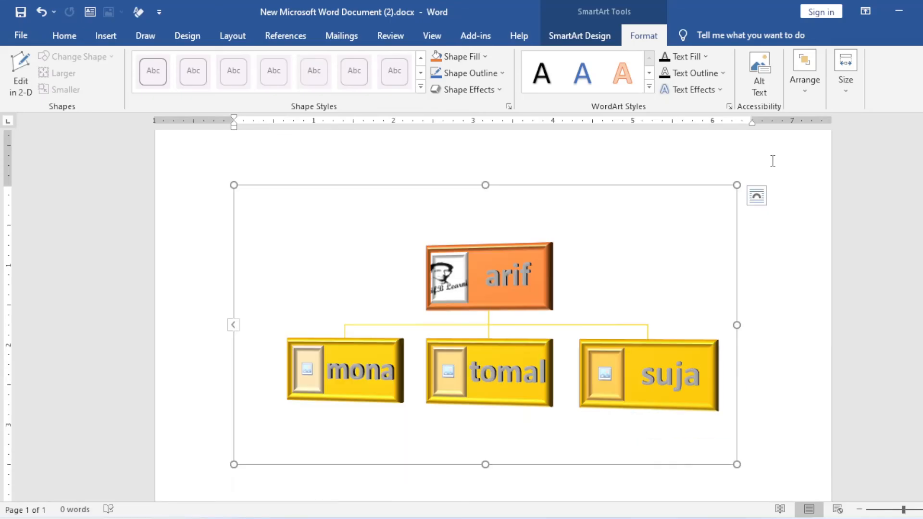
# Set the chart's height to 3.6 inches after trying heights up to 4 inches.
pyautogui.click(847, 94)
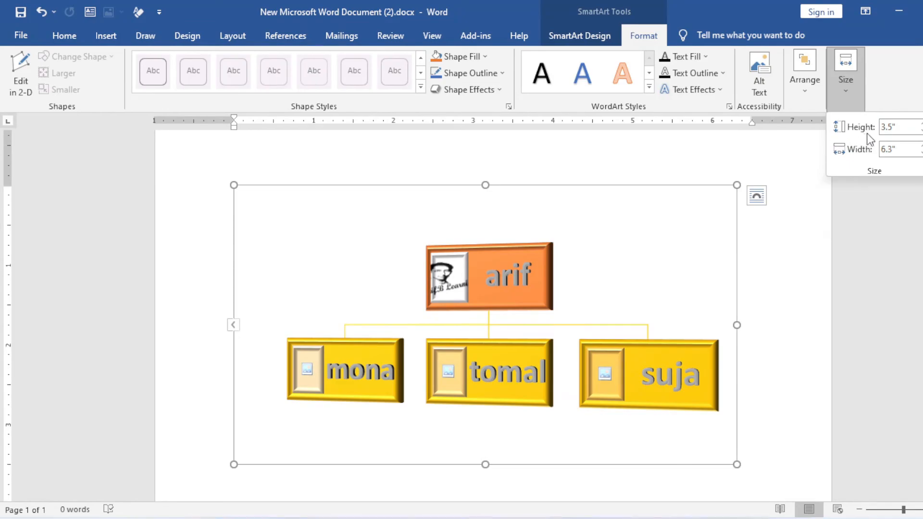
pyautogui.click(920, 123)
pyautogui.click(920, 123)
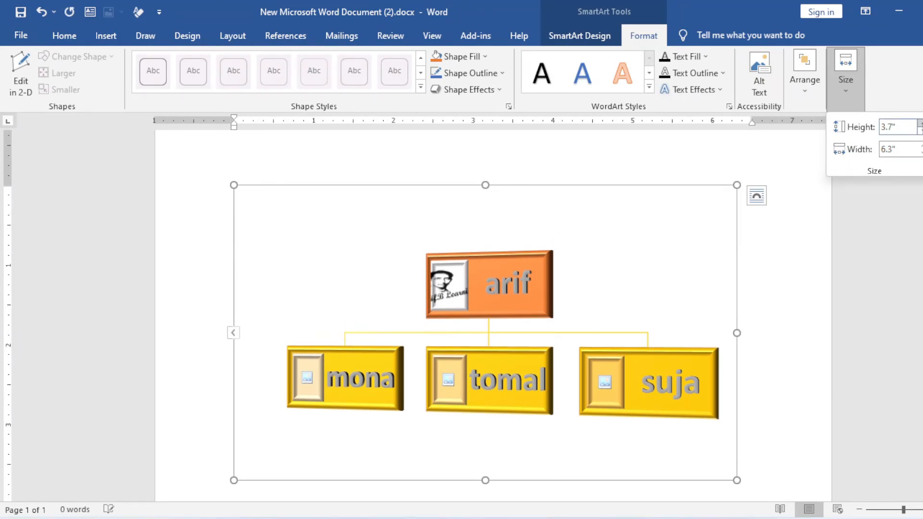
pyautogui.click(920, 123)
pyautogui.click(920, 124)
pyautogui.click(920, 123)
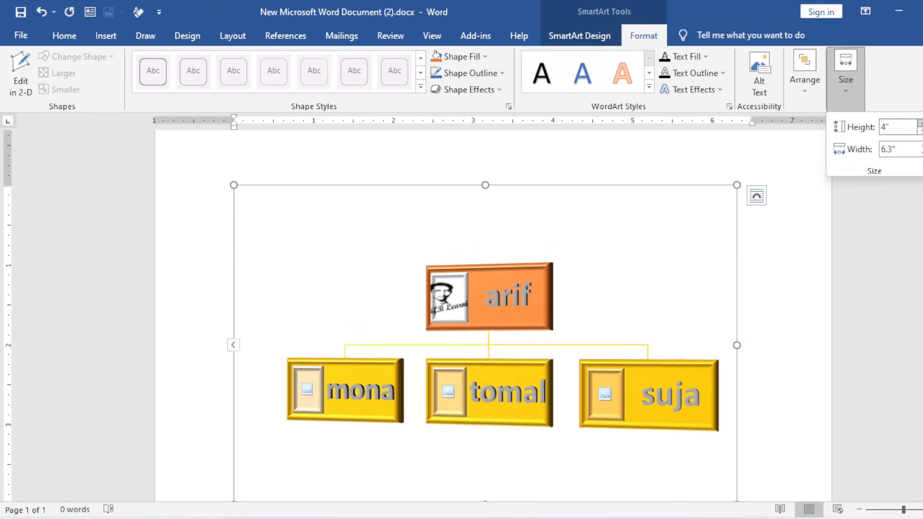
pyautogui.click(921, 131)
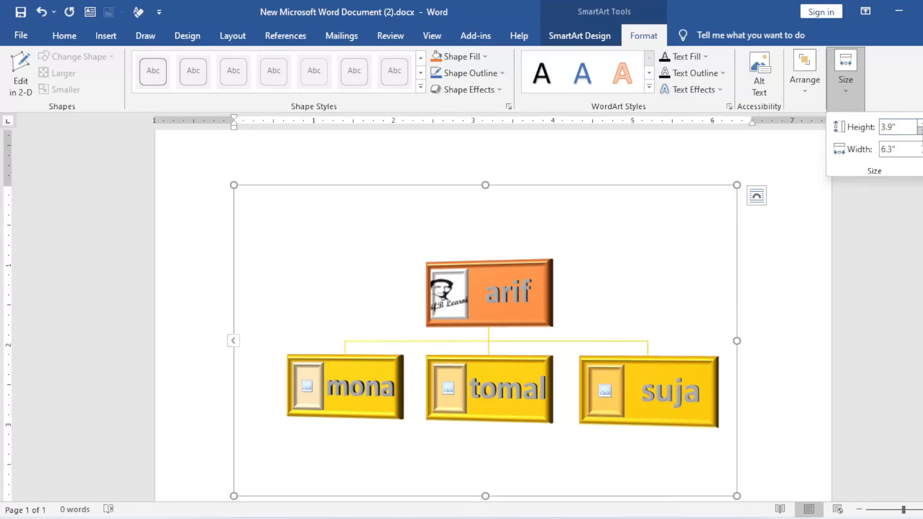
pyautogui.click(921, 132)
pyautogui.click(920, 131)
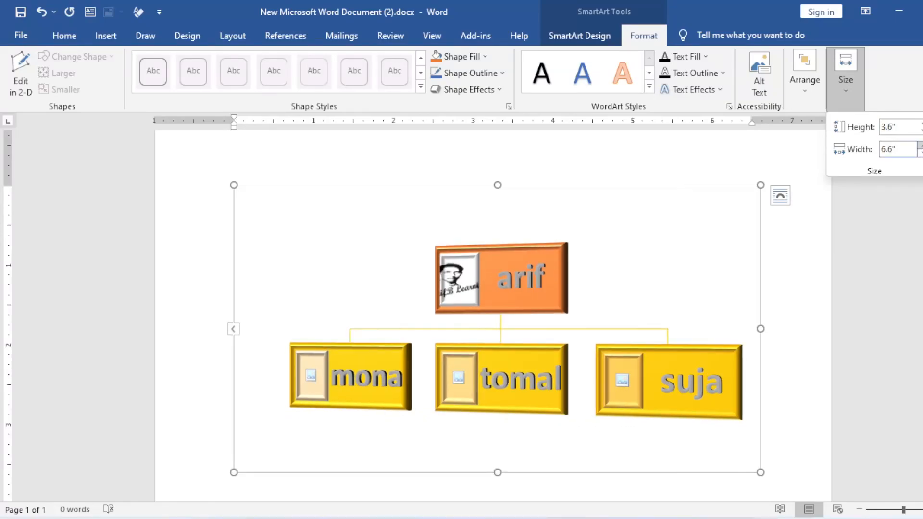
# Try a chart width of 6.8 inches, then reduce it to about 6.4 inches and return to the SmartArt design options.
pyautogui.click(920, 145)
pyautogui.click(920, 145)
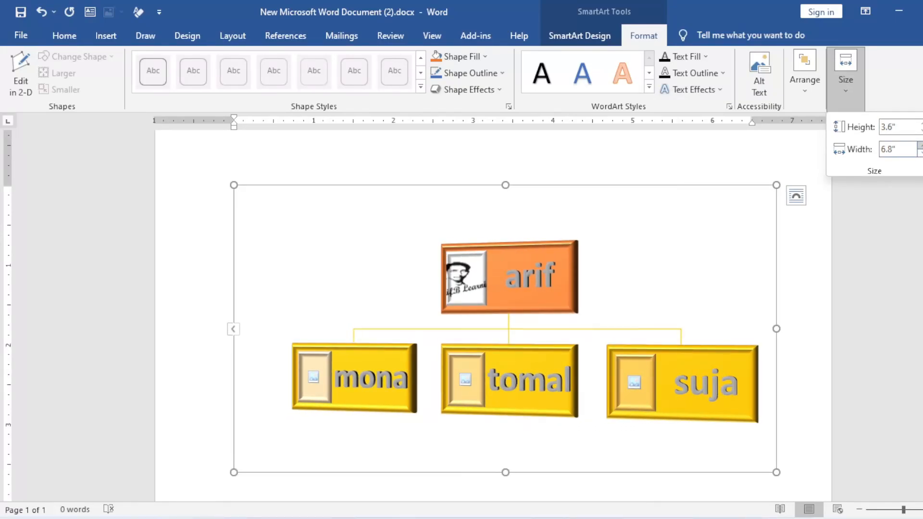
pyautogui.click(920, 153)
pyautogui.click(920, 153)
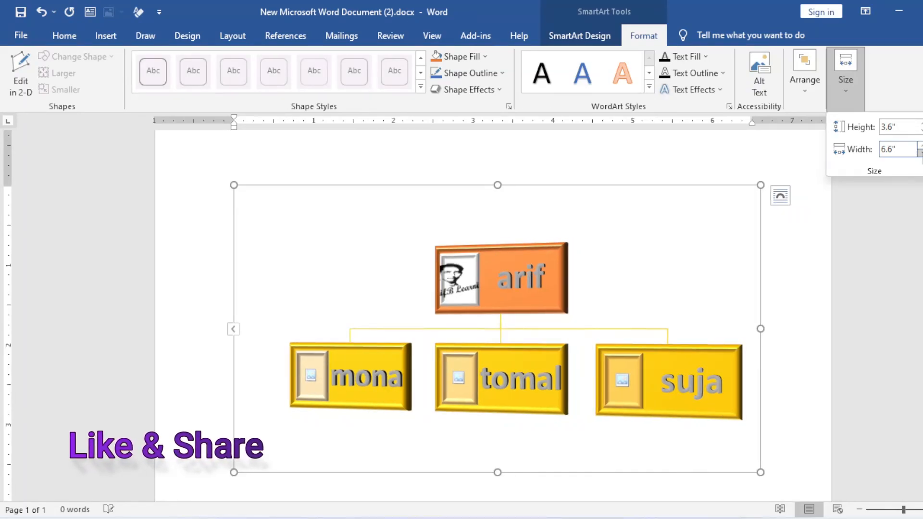
pyautogui.click(920, 153)
pyautogui.click(921, 153)
pyautogui.click(580, 35)
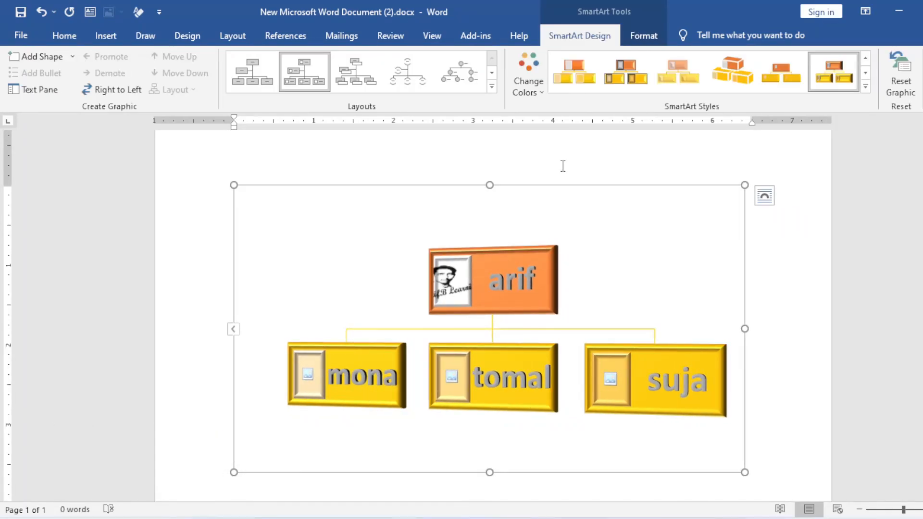